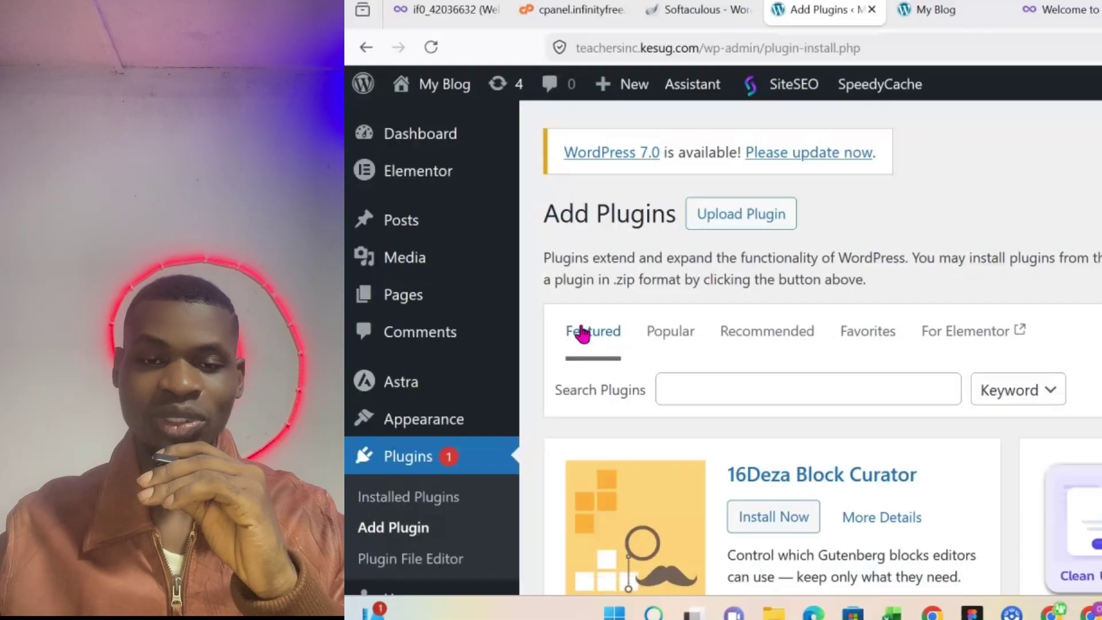
Step: Search the WordPress plugin directory for "updraft"
scroll(1028, 353, down, 3)
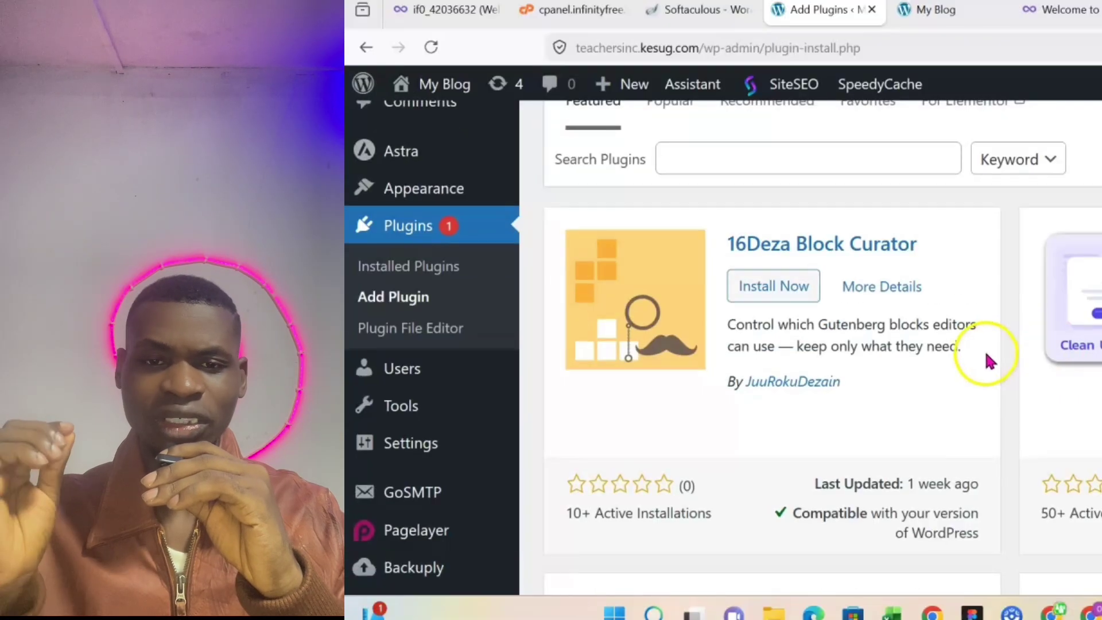
scroll(992, 360, up, 1)
scroll(993, 361, up, 1)
click(804, 246)
text(up)
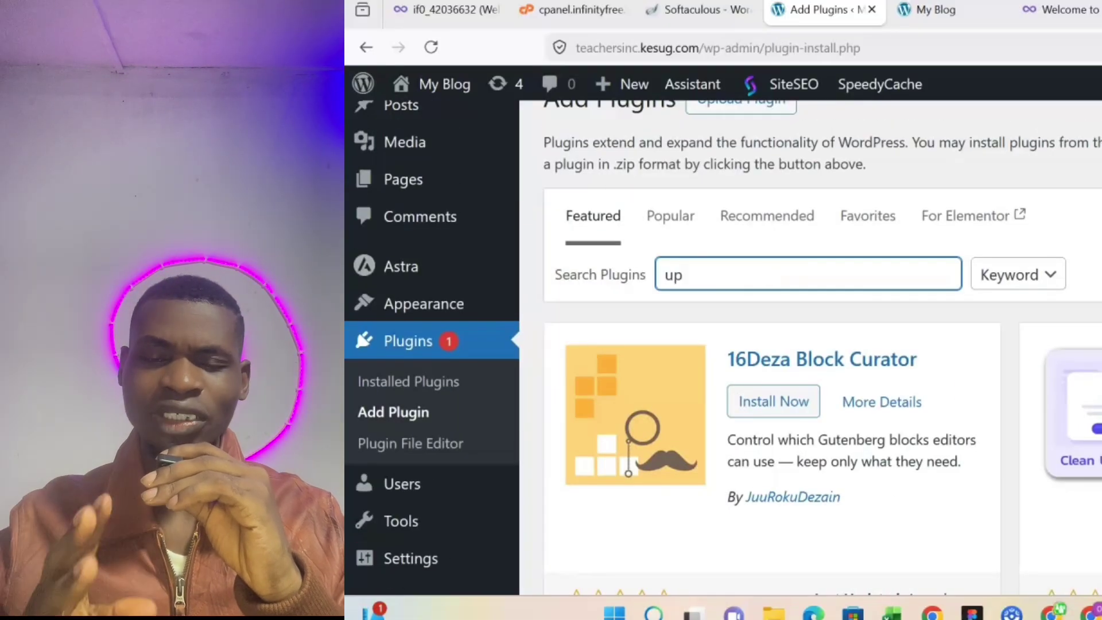
text(draft)
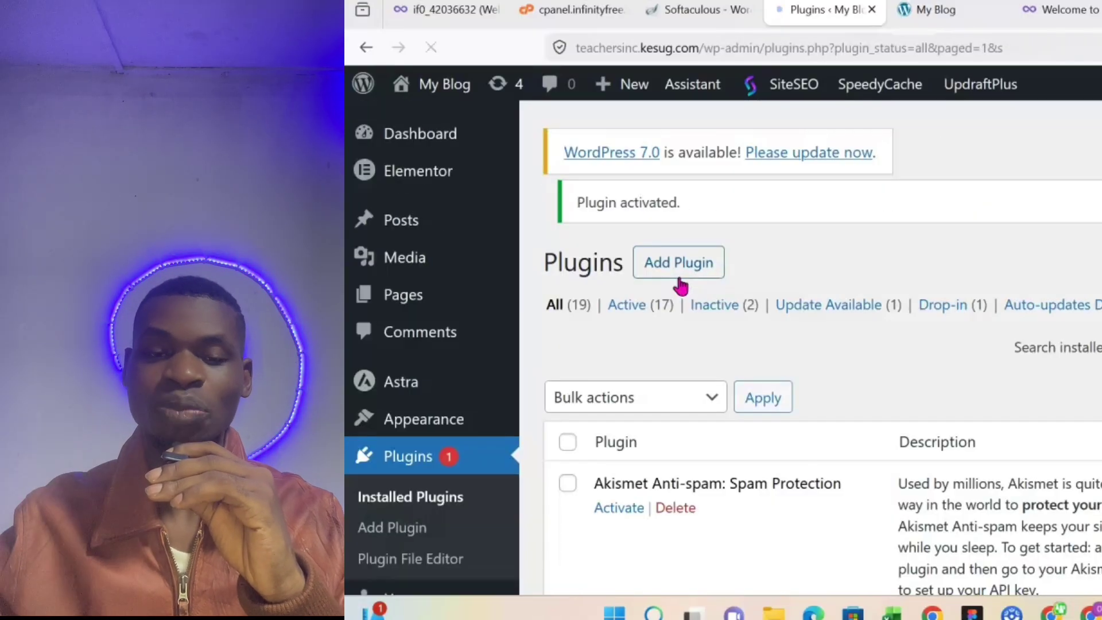
Step: Dismiss the UpdraftPlus welcome pop-up in the installed plugins list and open the plugin's settings page
scroll(718, 286, down, 8)
click(857, 382)
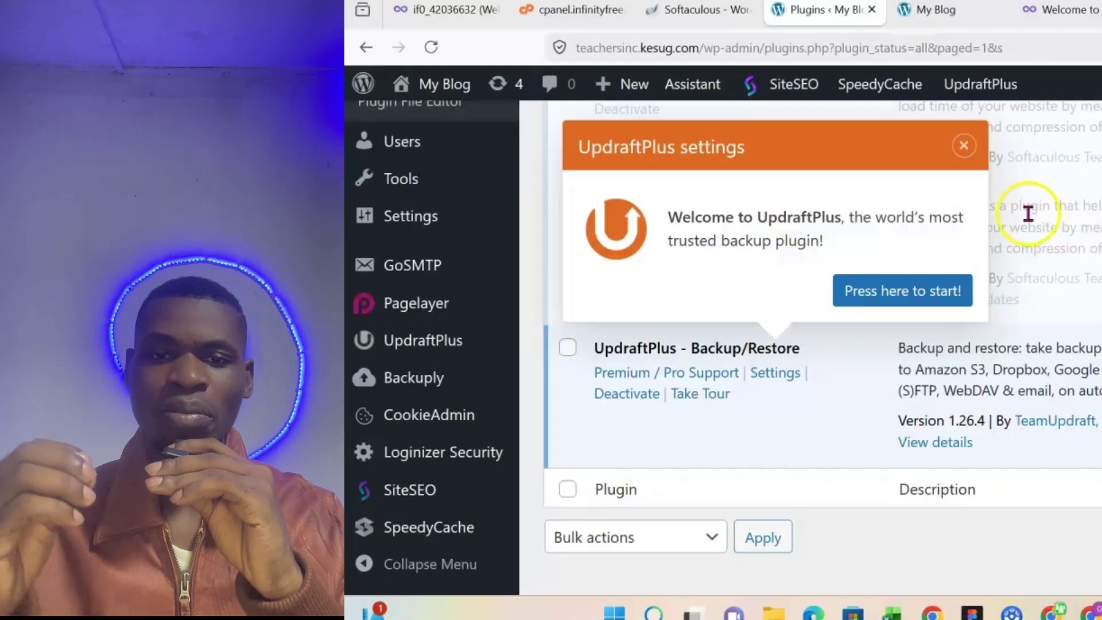
click(965, 151)
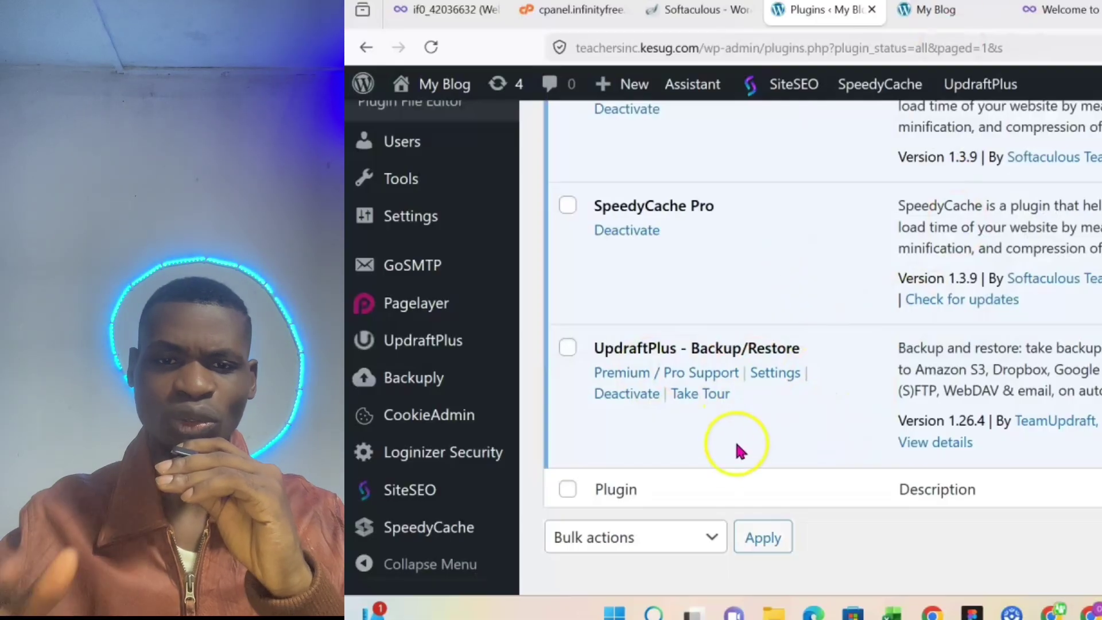
scroll(825, 411, up, 3)
scroll(827, 396, down, 4)
click(775, 314)
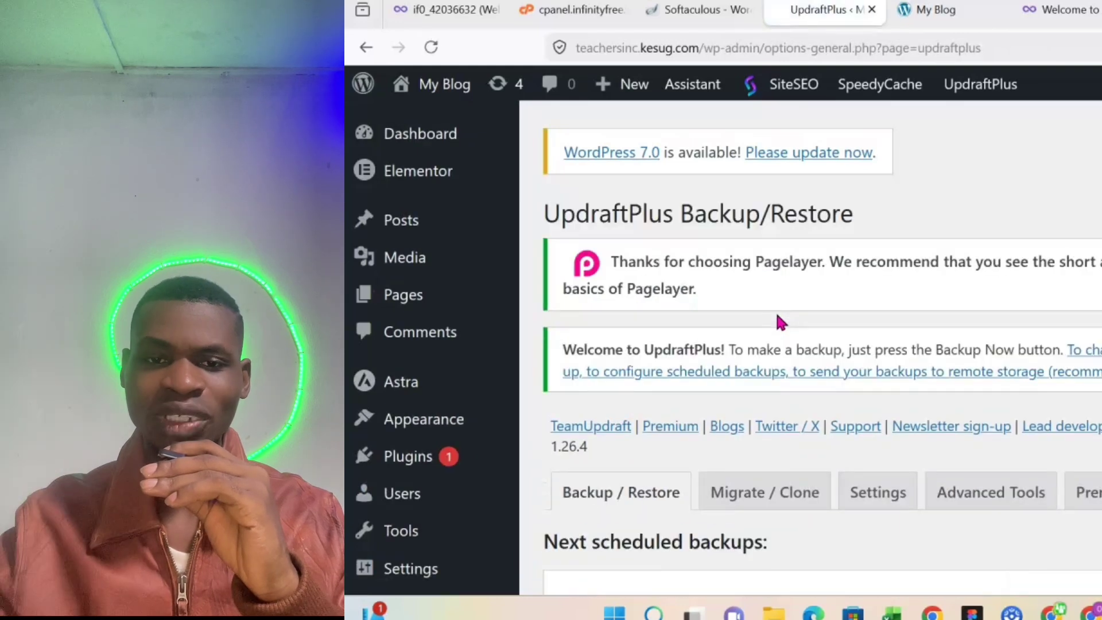
Step: Examine UpdraftPlus's scheduled backups and last log message, and its Migrate / Clone options
scroll(846, 355, down, 4)
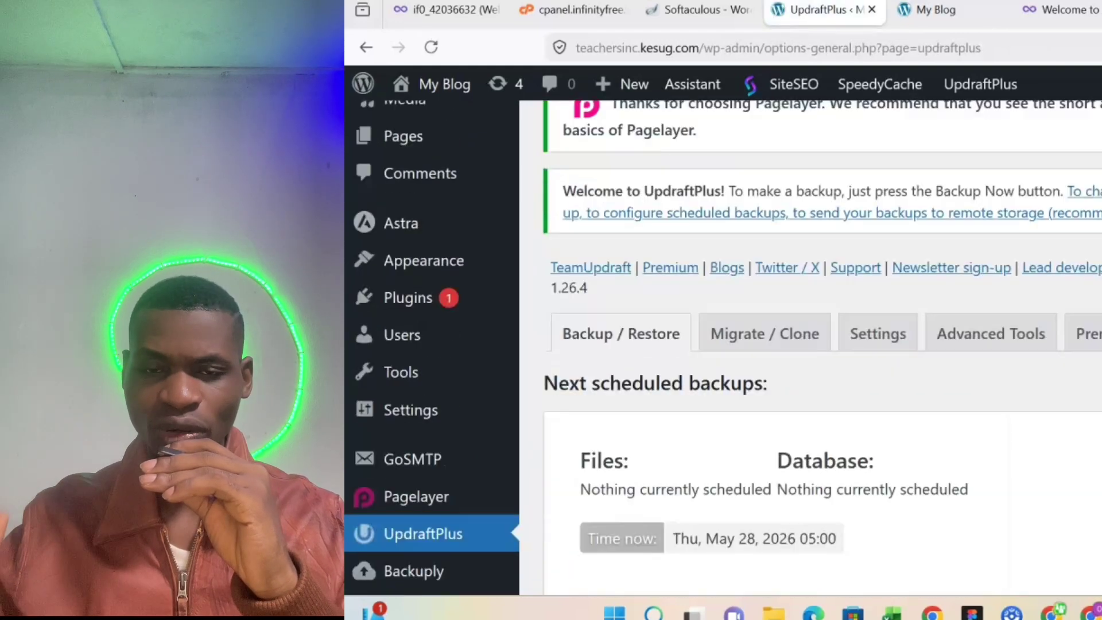
scroll(962, 368, down, 2)
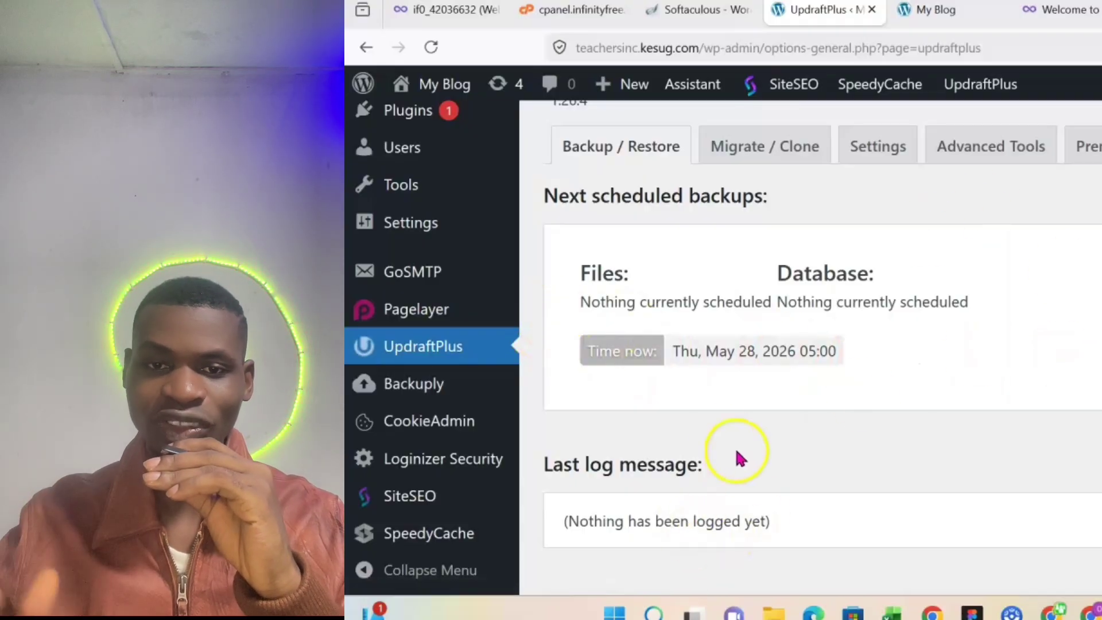
scroll(745, 389, up, 3)
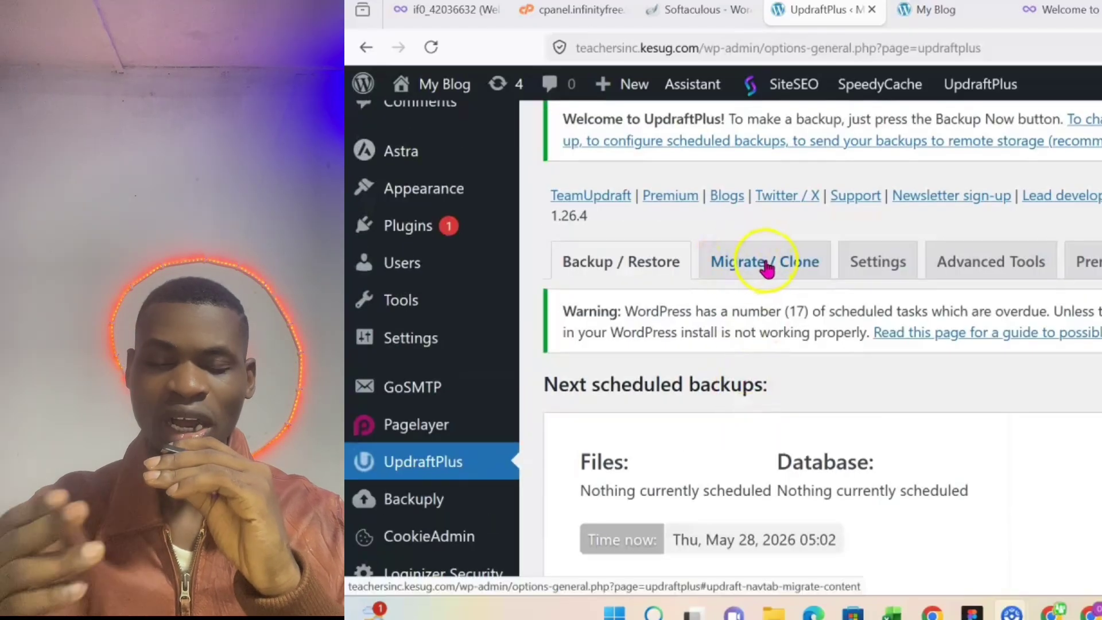
click(766, 265)
scroll(803, 339, down, 5)
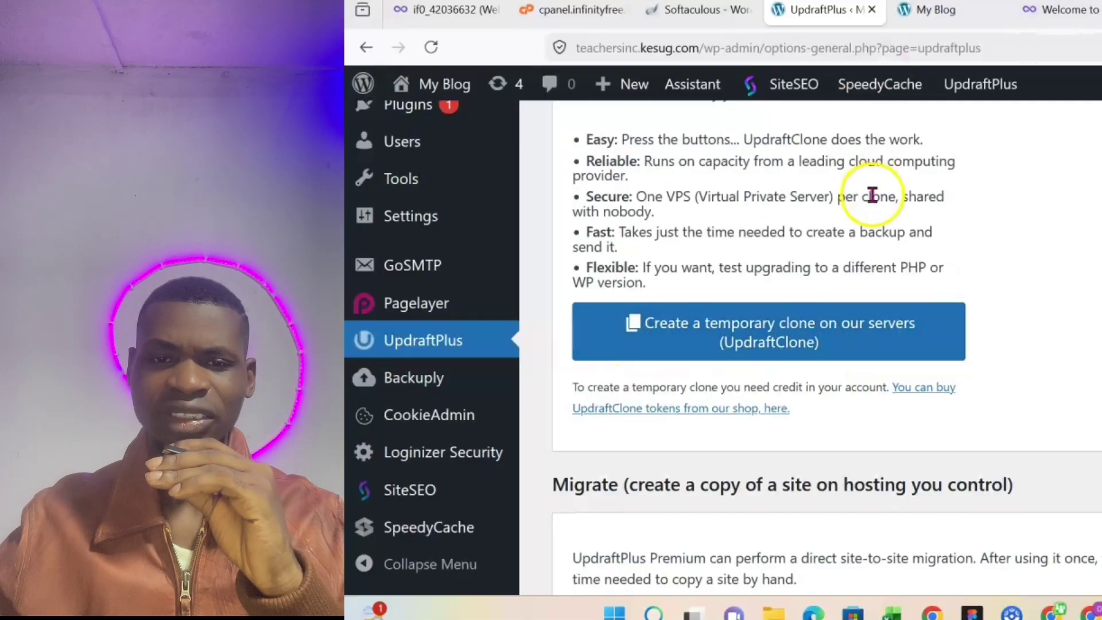
scroll(866, 201, up, 5)
Step: Open the UpdraftPlus Settings section and examine the file and database backup schedules and remote storage choices
click(878, 267)
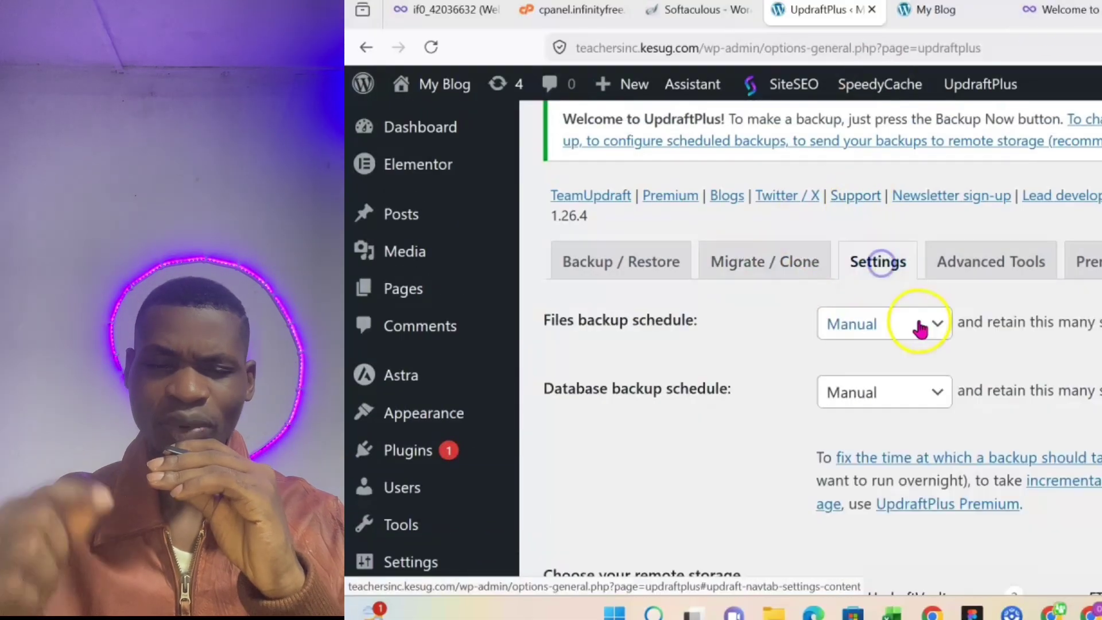
scroll(739, 345, down, 2)
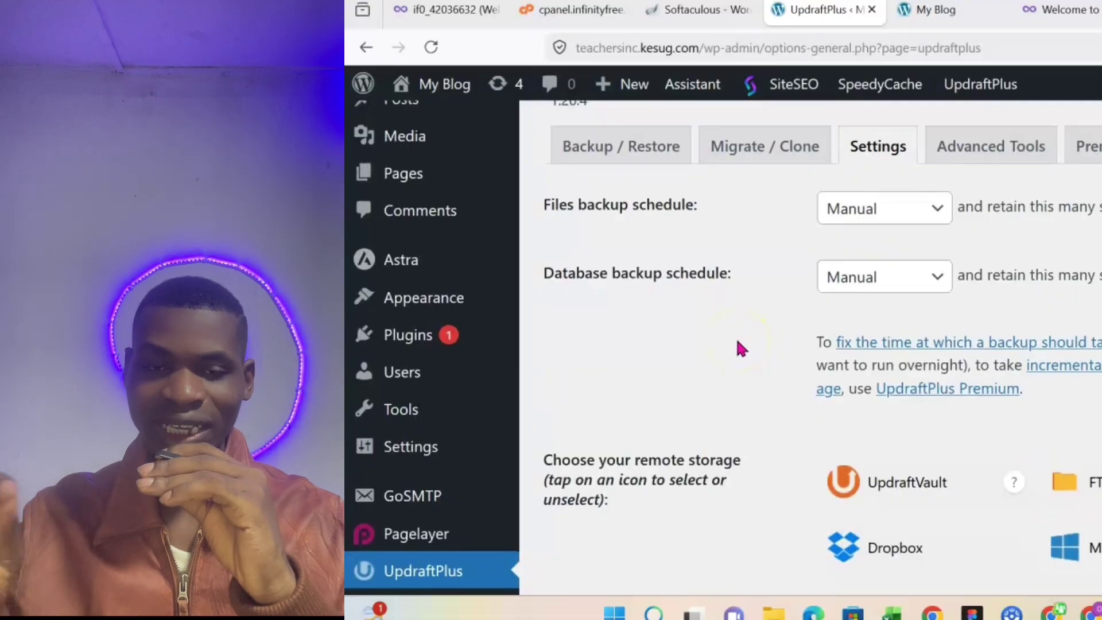
scroll(739, 344, down, 2)
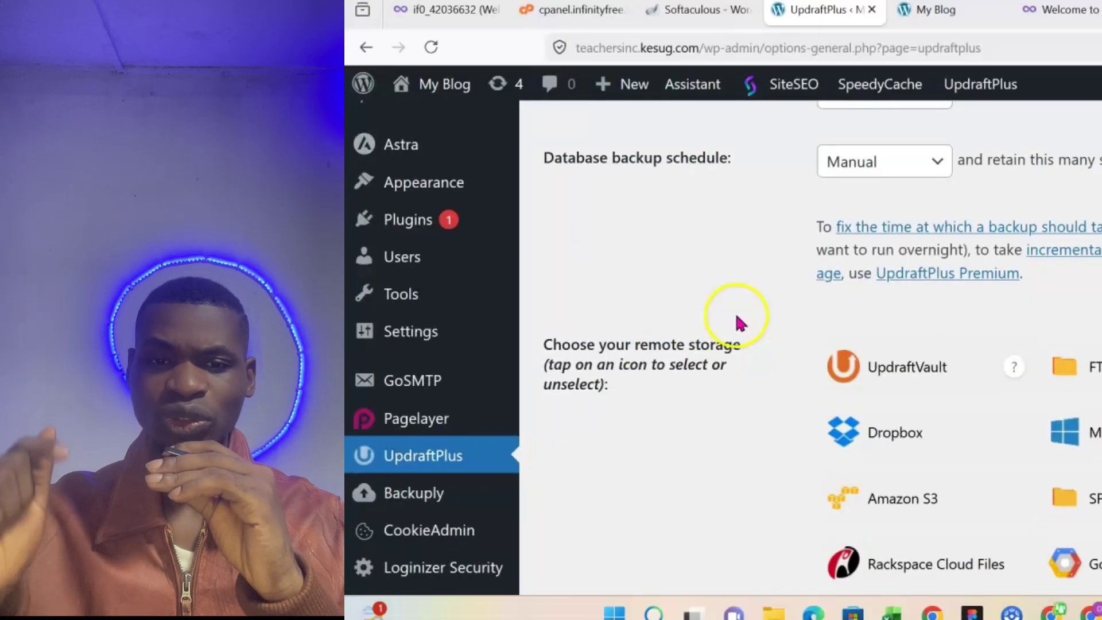
scroll(736, 325, up, 4)
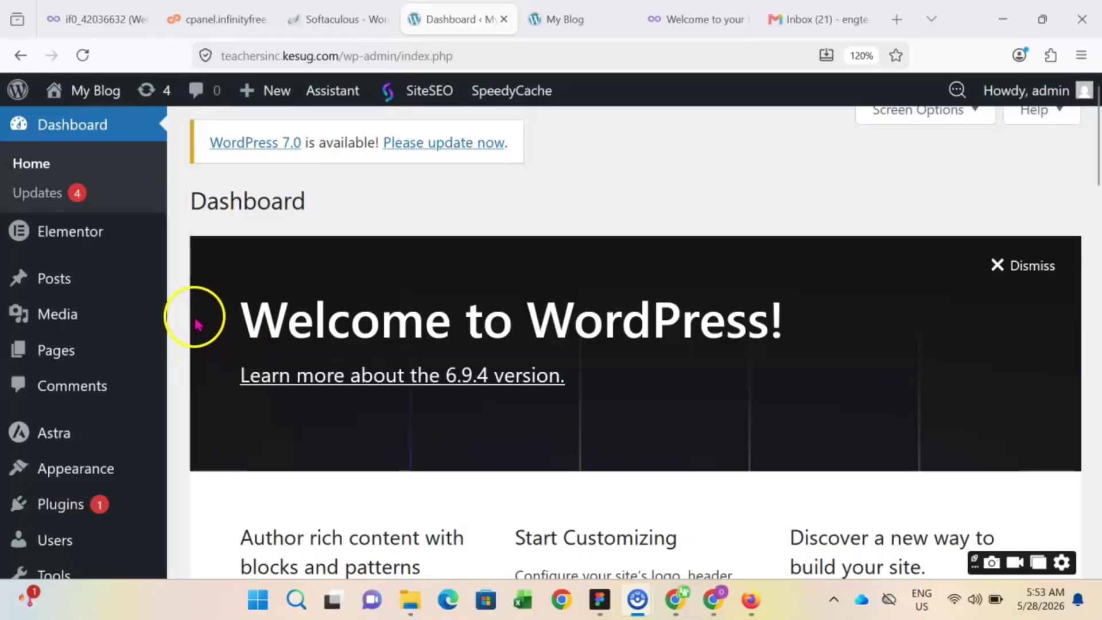
Step: From the WordPress dashboard, go to the Add Plugins page and search for "updraft"
scroll(188, 326, down, 2)
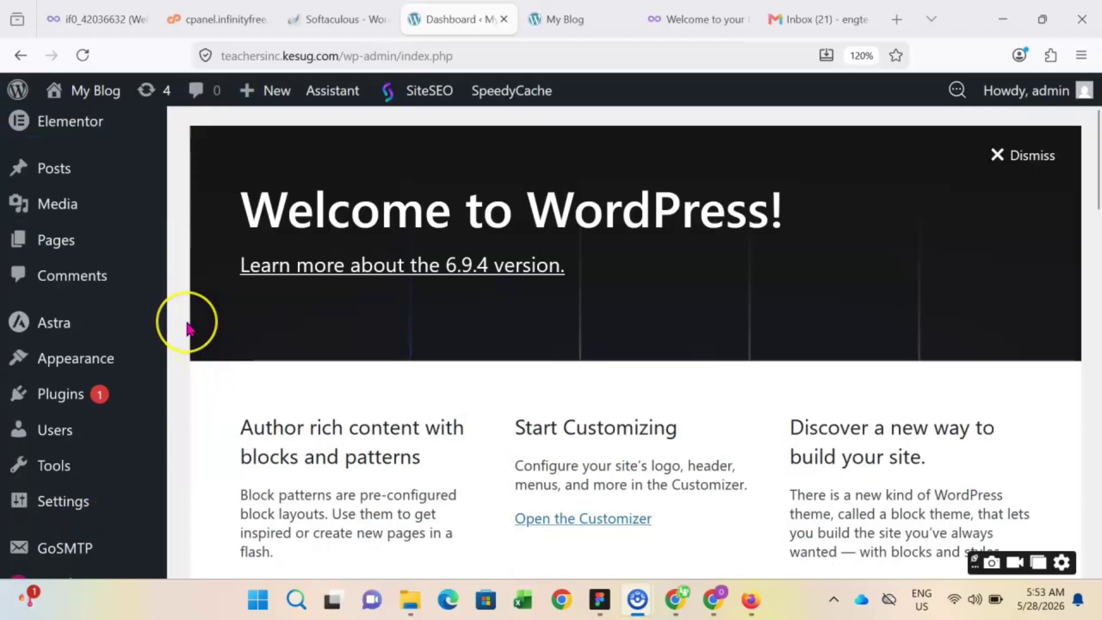
scroll(187, 328, down, 11)
scroll(187, 328, up, 11)
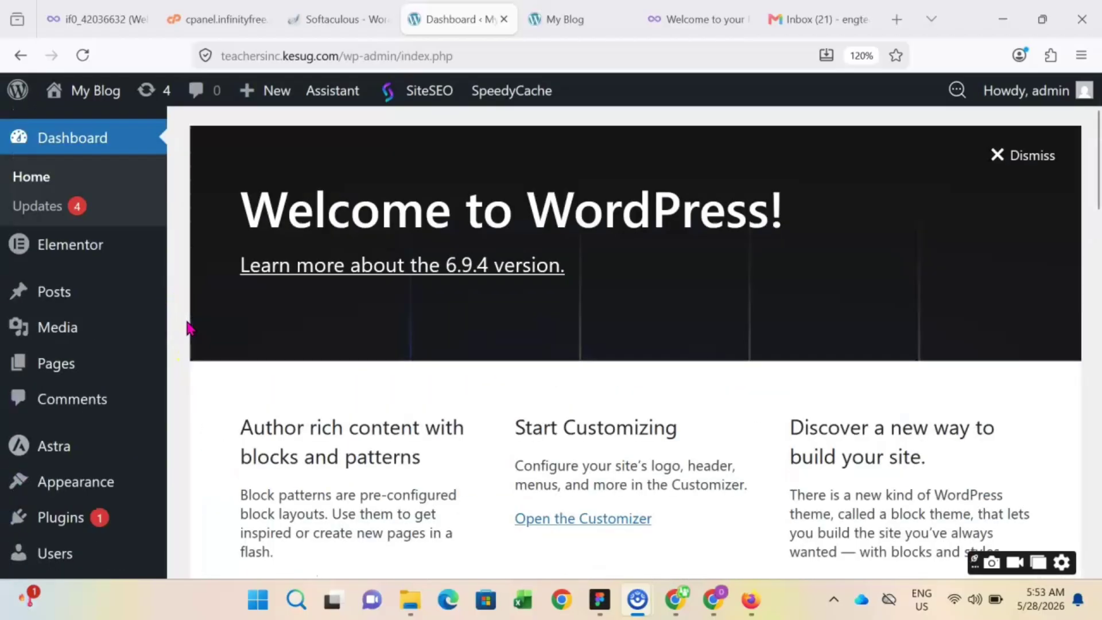
scroll(179, 353, down, 4)
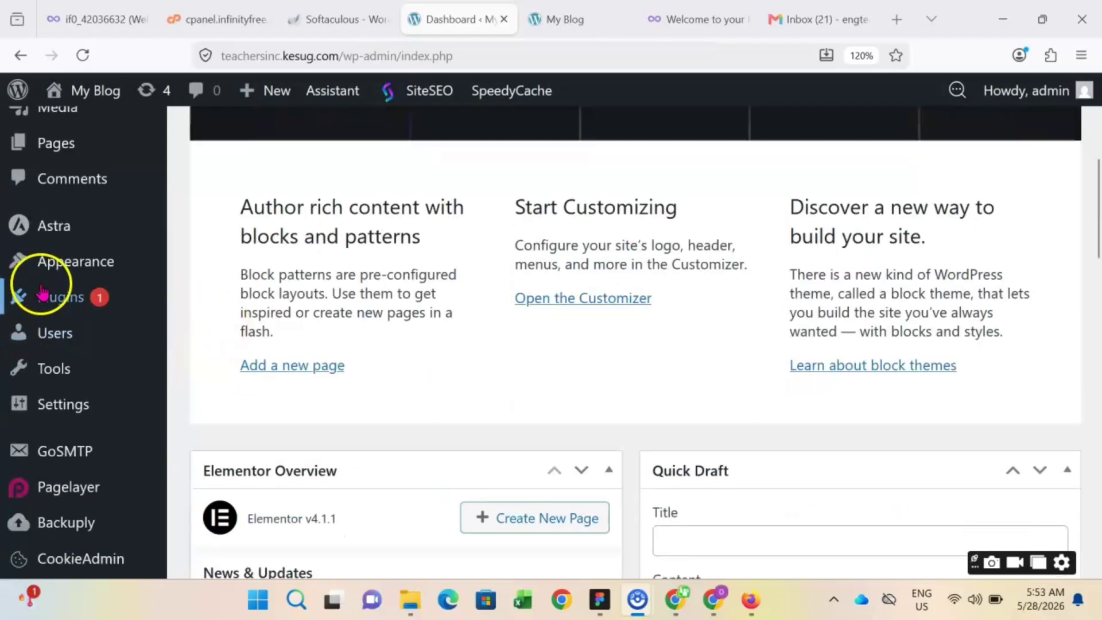
mouse_move(63, 310)
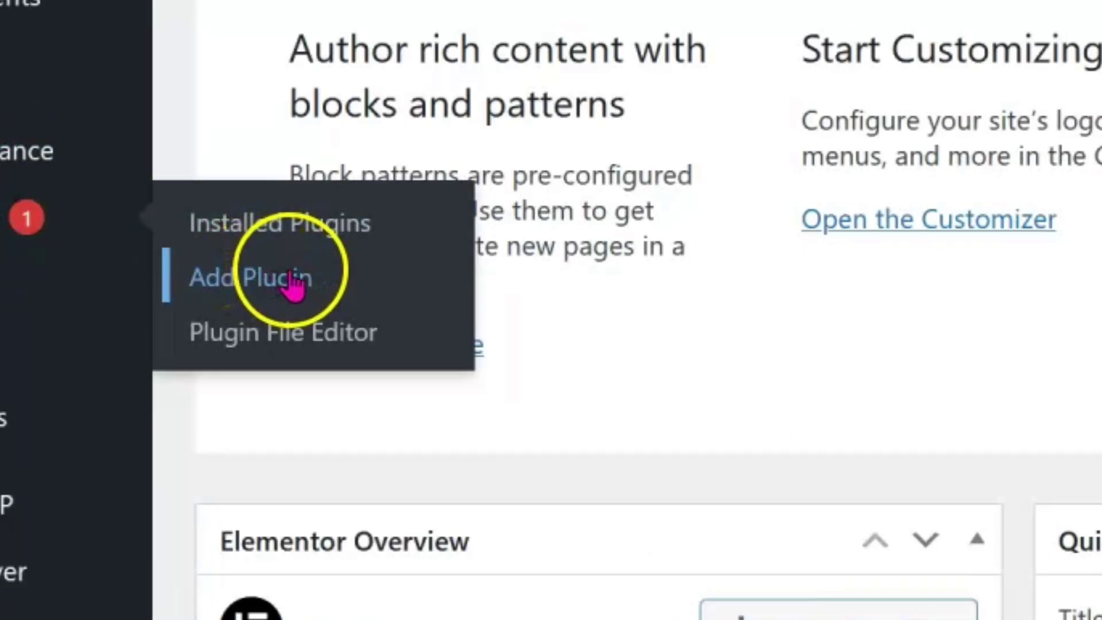
click(270, 274)
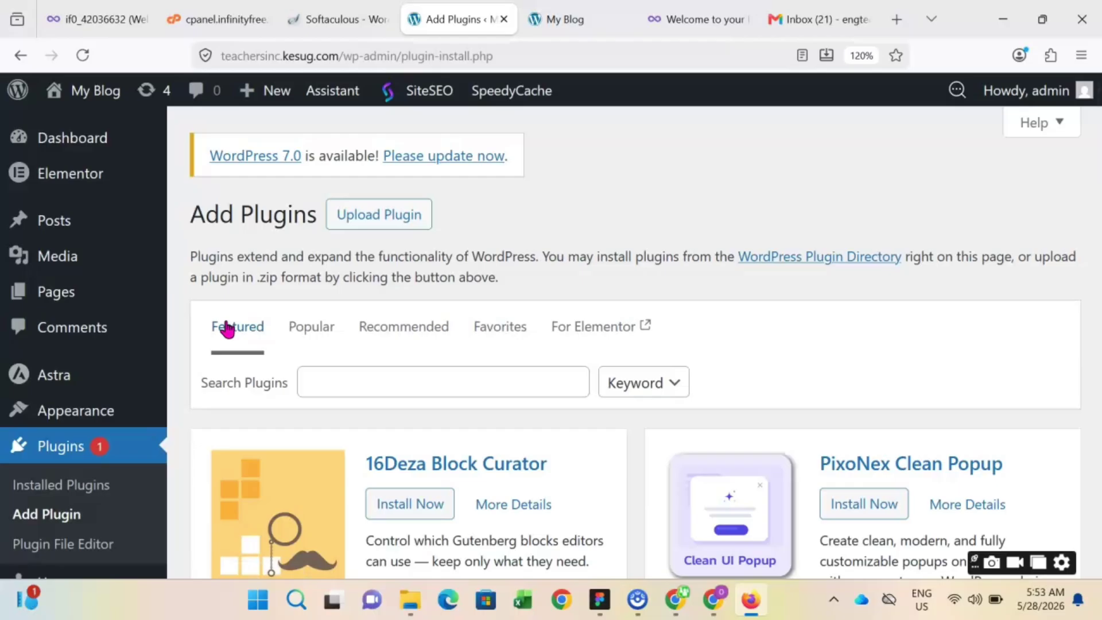
scroll(404, 273, down, 2)
click(404, 273)
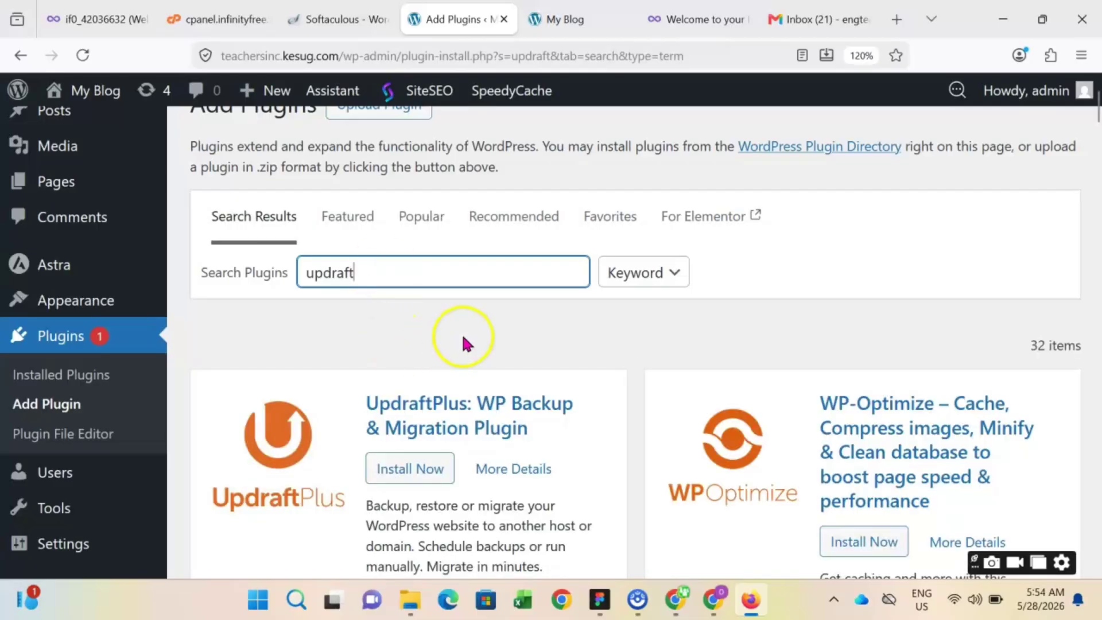
Step: Install and activate the UpdraftPlus: WP Backup & Migration Plugin from the search results
scroll(463, 344, down, 4)
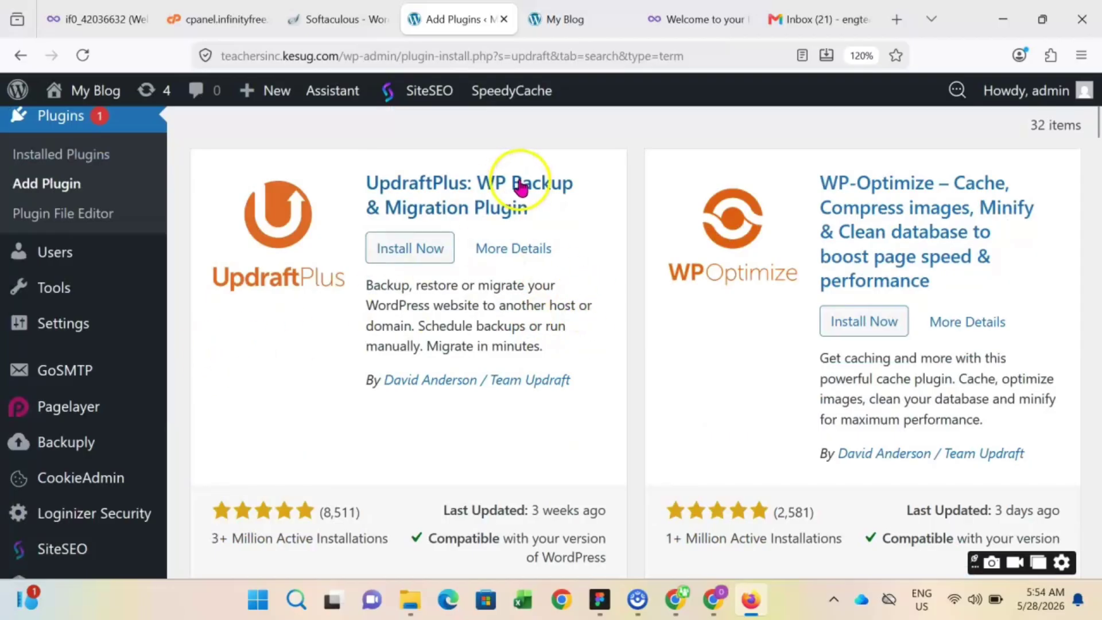
click(403, 253)
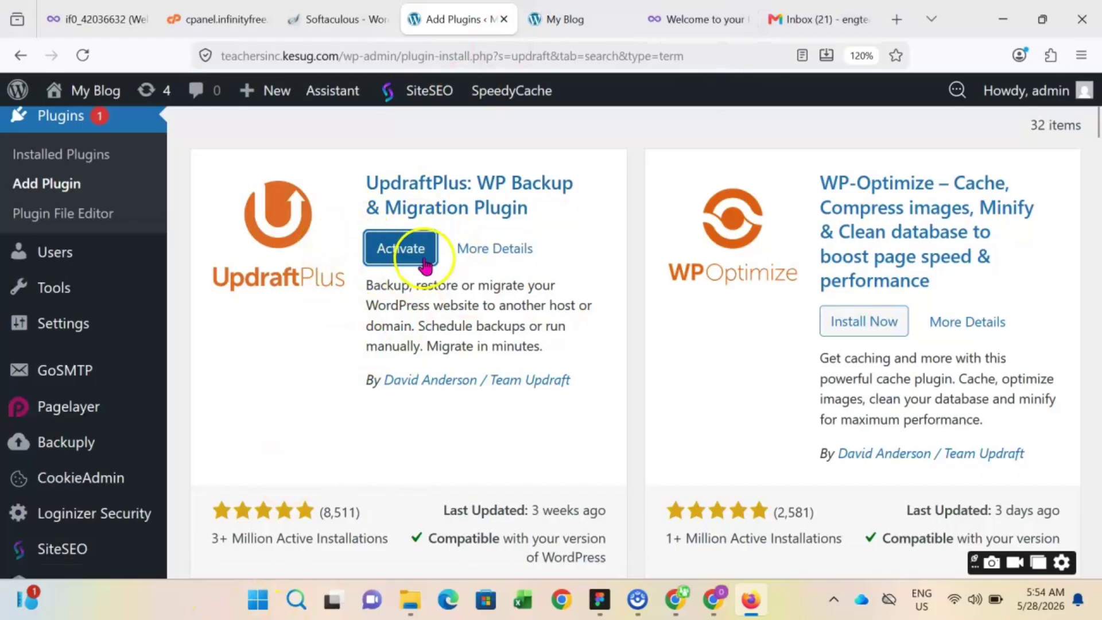
click(400, 253)
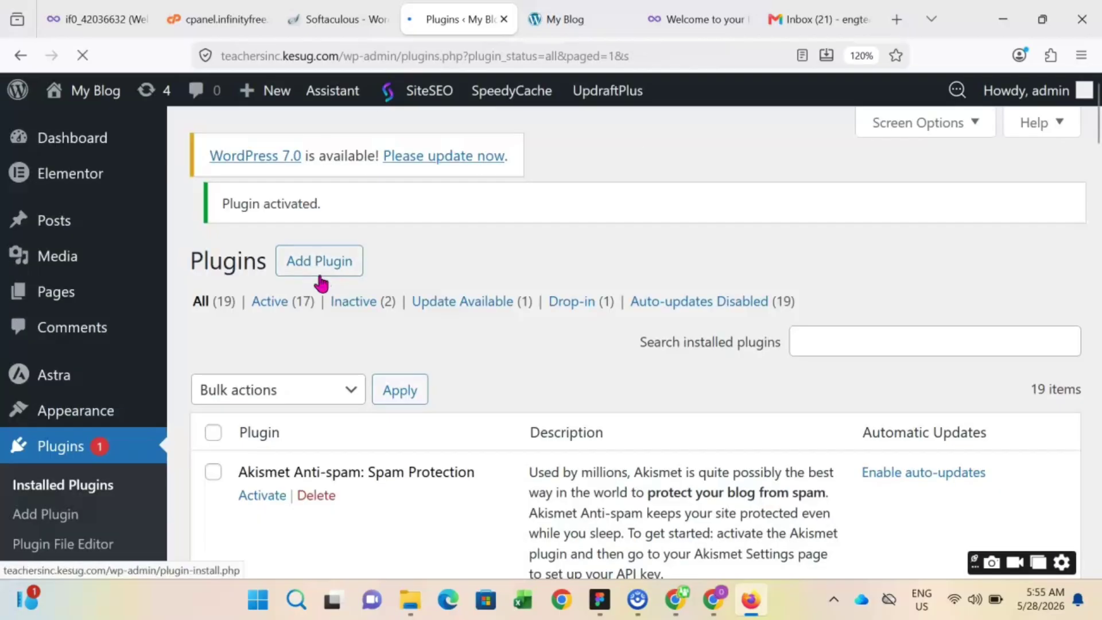
Step: Close the welcome pop-up above the UpdraftPlus - Backup/Restore entry and open that plugin's settings page
scroll(322, 281, down, 8)
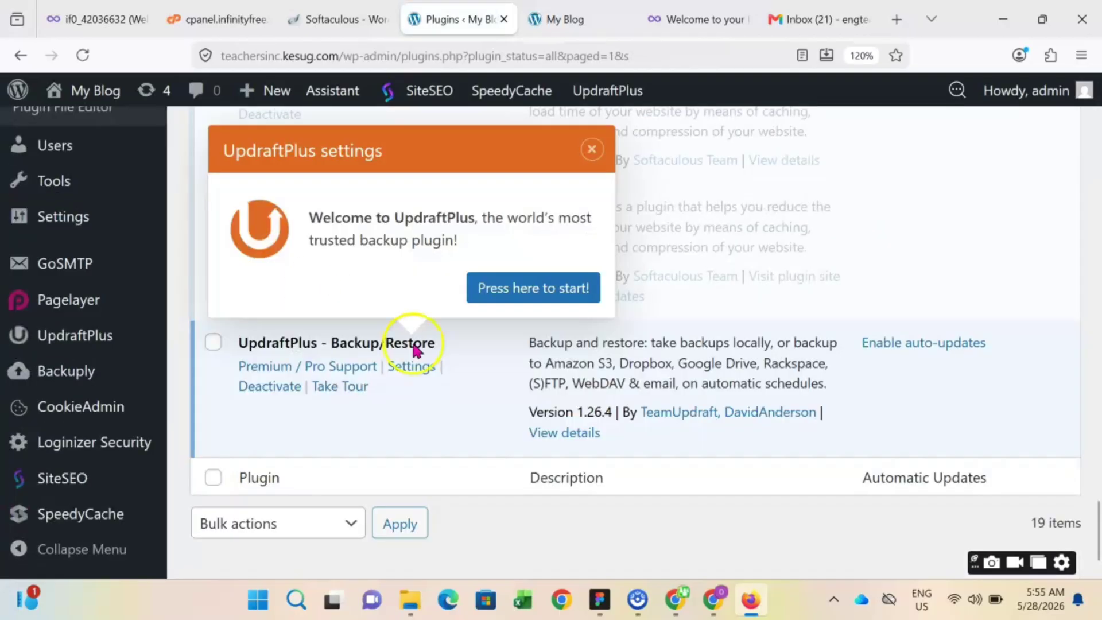
click(592, 153)
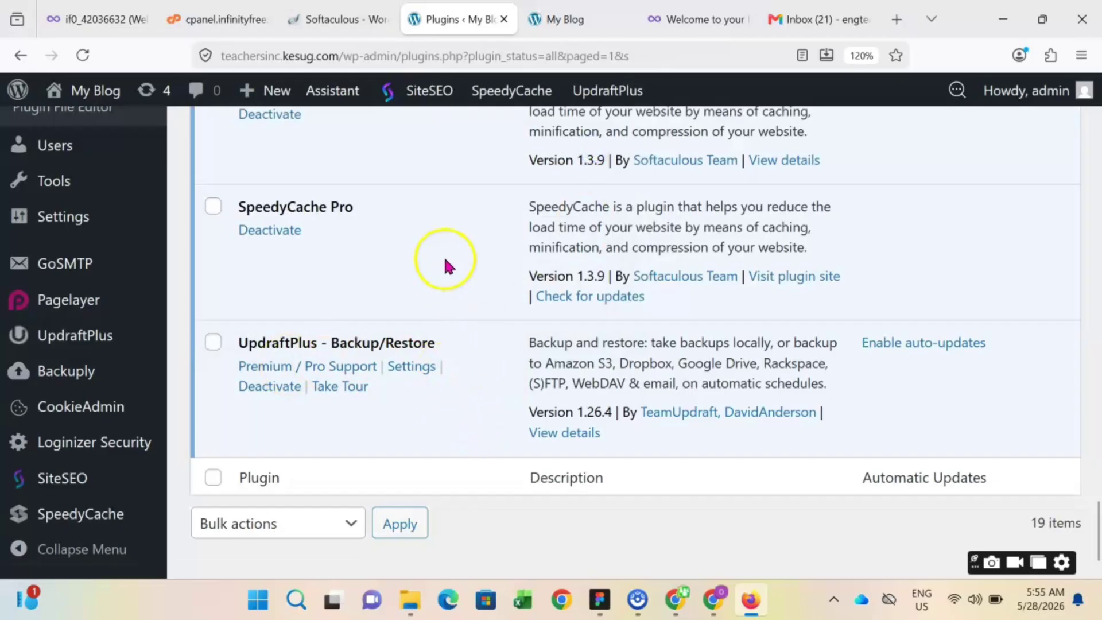
scroll(458, 406, up, 4)
scroll(461, 389, down, 5)
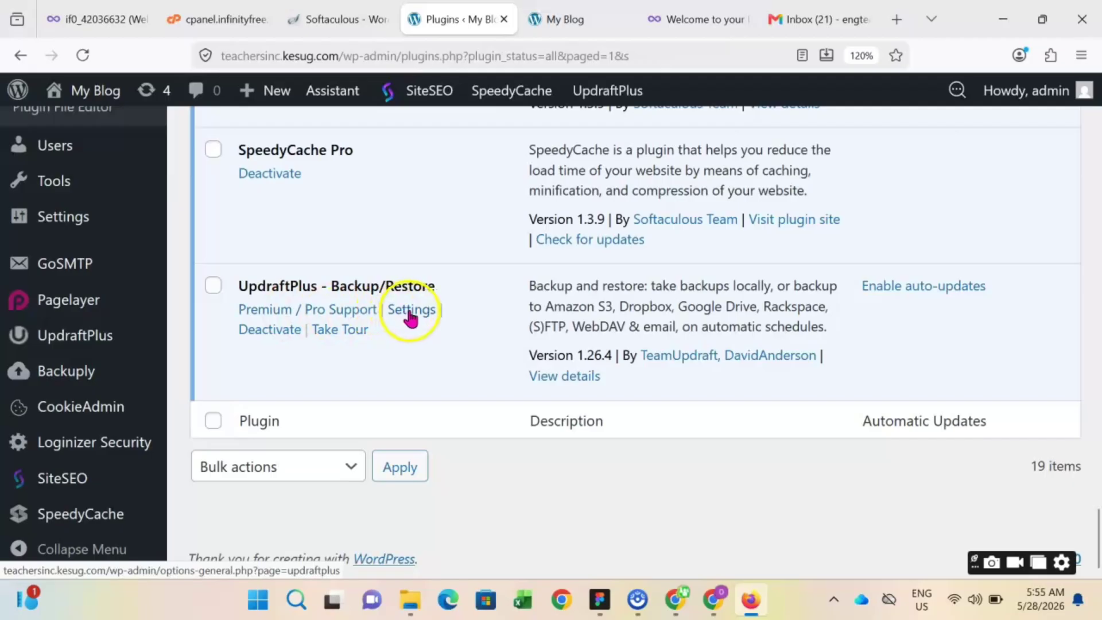
click(592, 315)
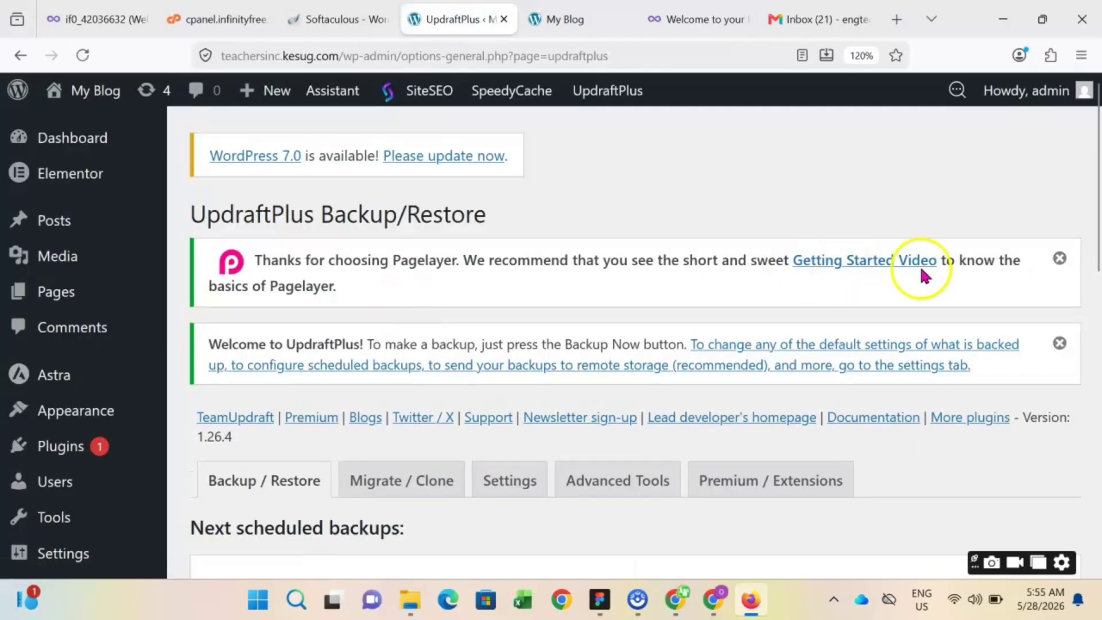
Step: Look over the Backup / Restore overview with its scheduled backups, and the UpdraftClone and Migrate information
scroll(919, 291, down, 3)
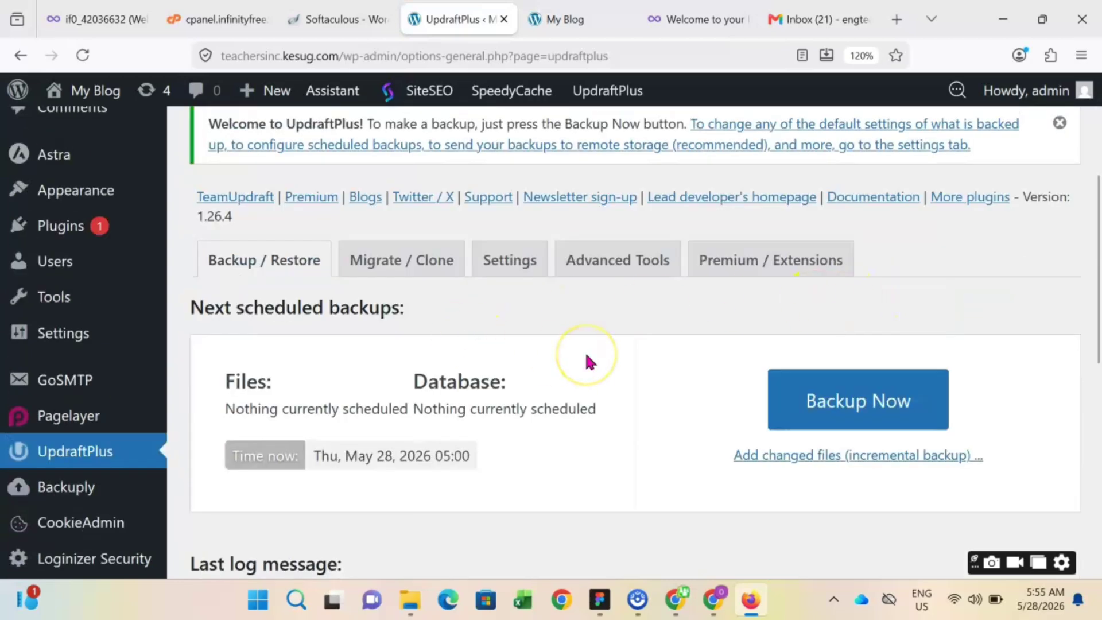
scroll(586, 361, down, 2)
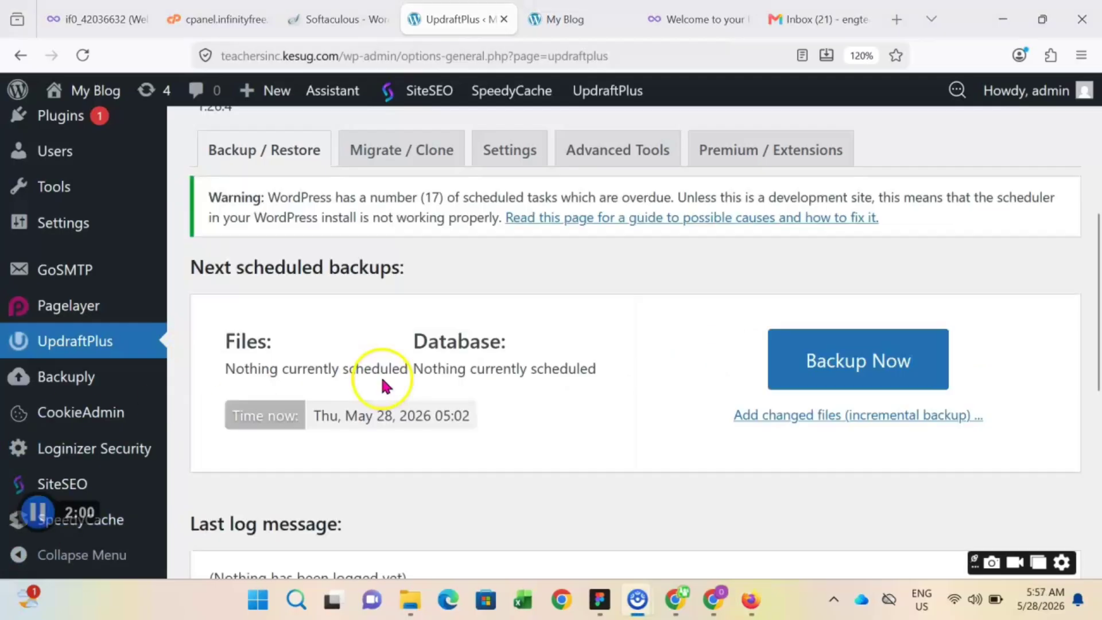
scroll(382, 384, up, 2)
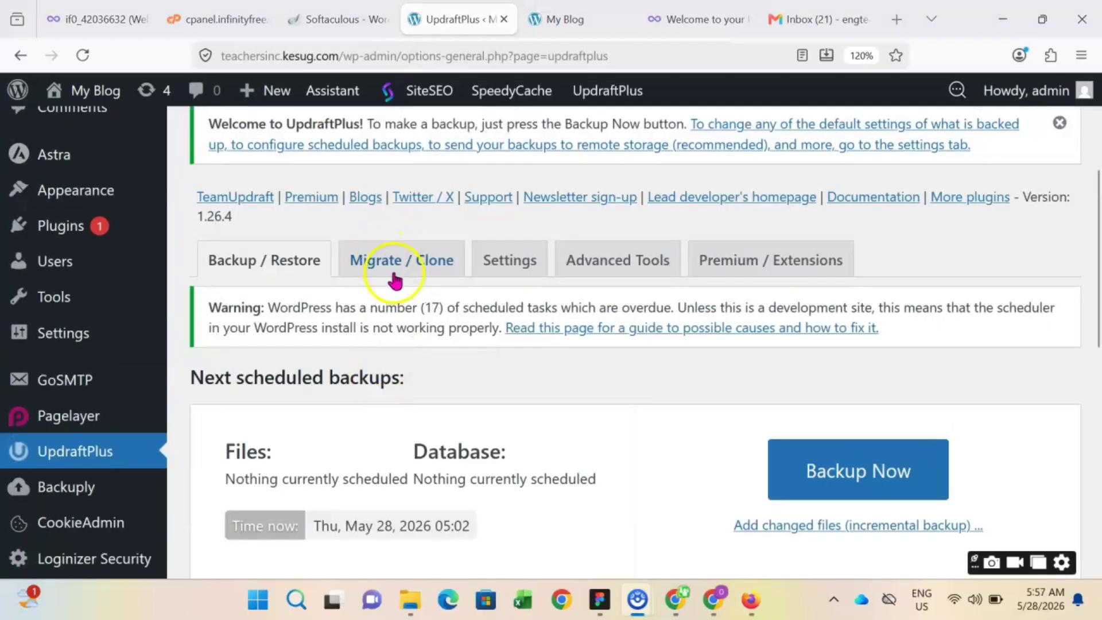
click(402, 264)
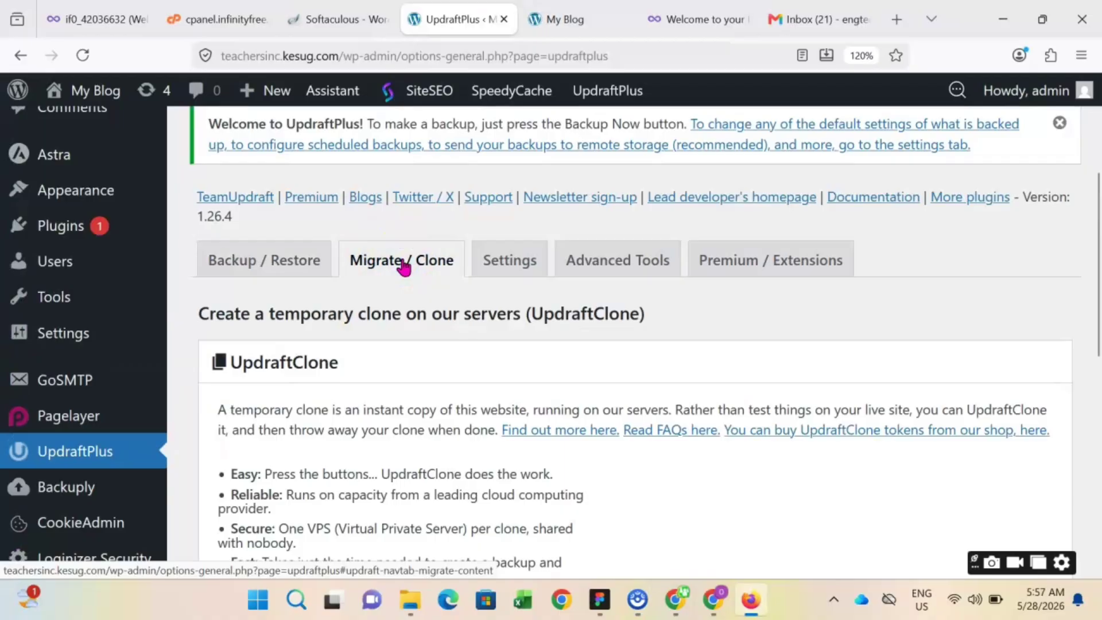
scroll(448, 342, down, 5)
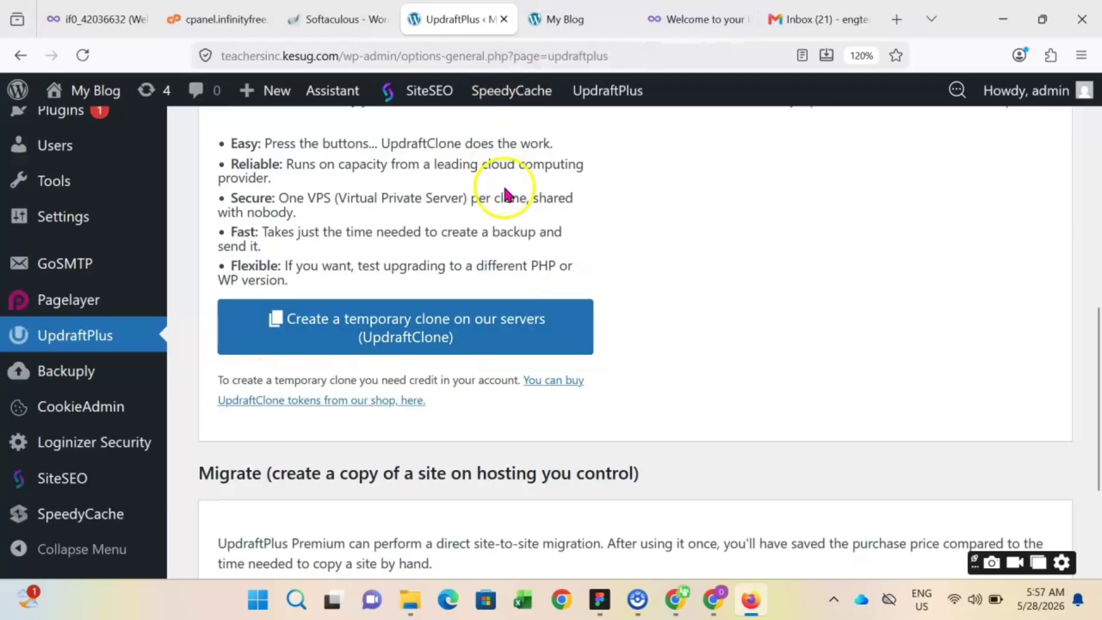
scroll(506, 195, up, 5)
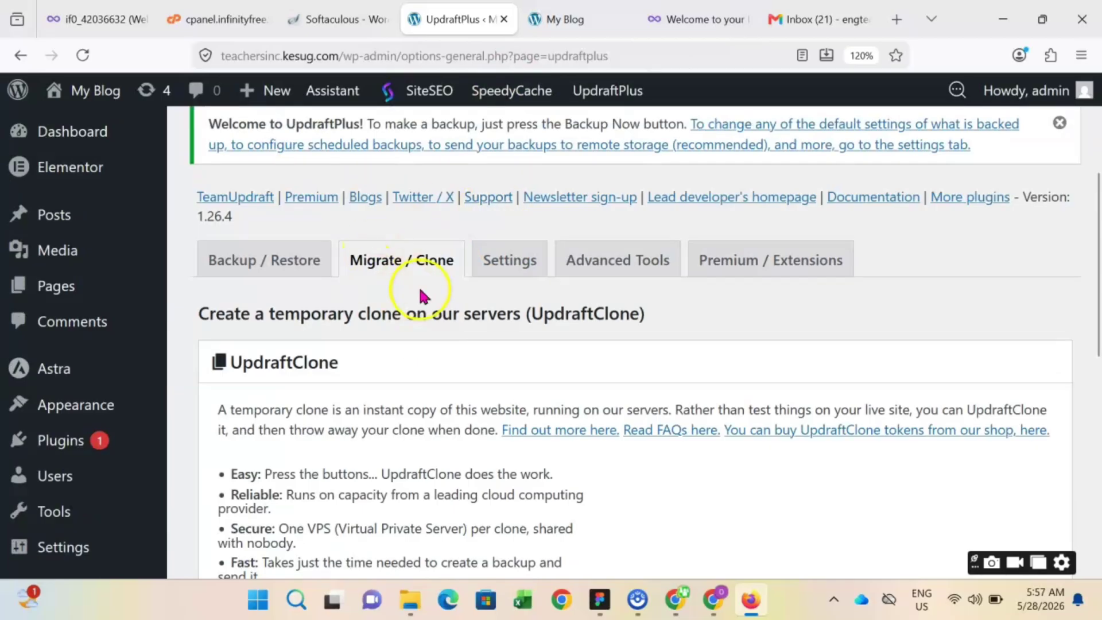
Step: Show the UpdraftPlus Settings section and review the backup schedules and the available remote storage services
click(513, 264)
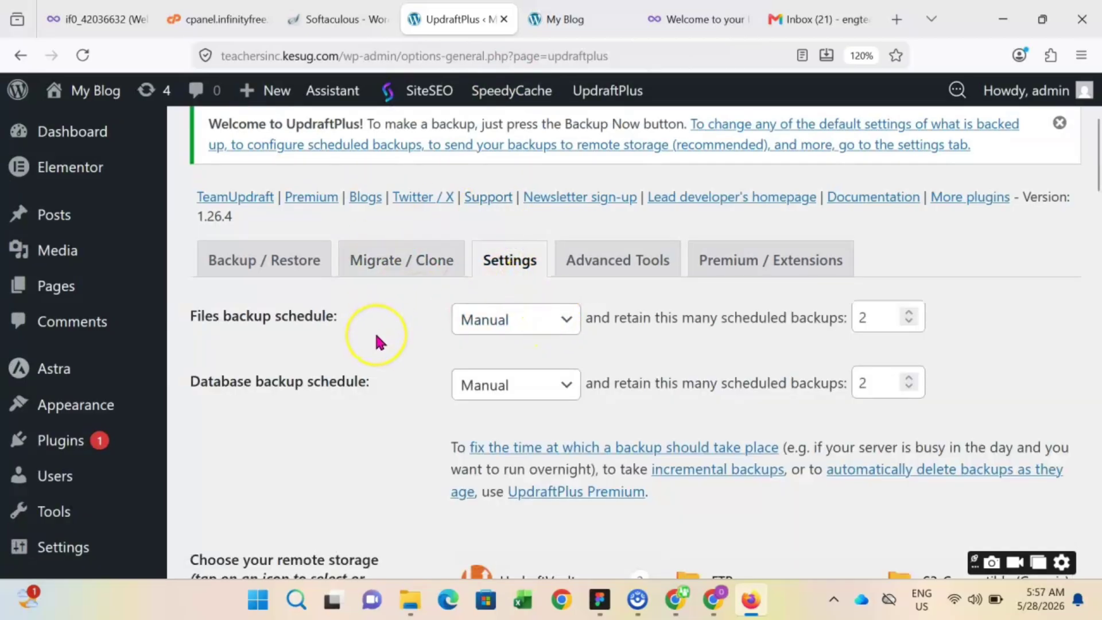
scroll(378, 341, down, 2)
scroll(374, 341, down, 2)
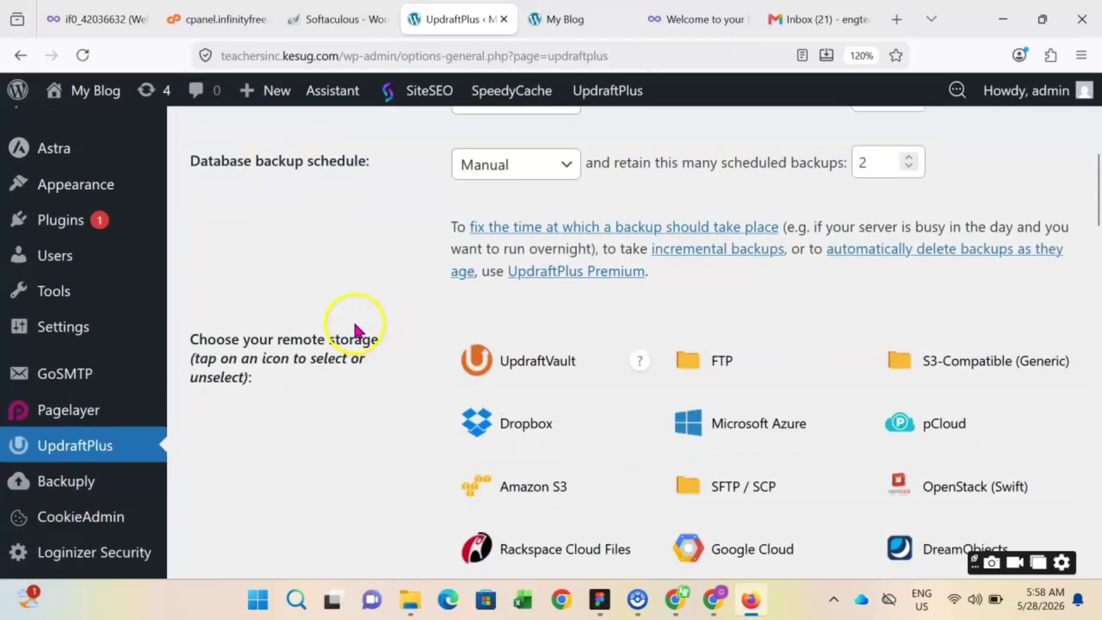
Step: Choose Google Drive as the remote storage for the backups and save the changed settings
scroll(407, 362, down, 2)
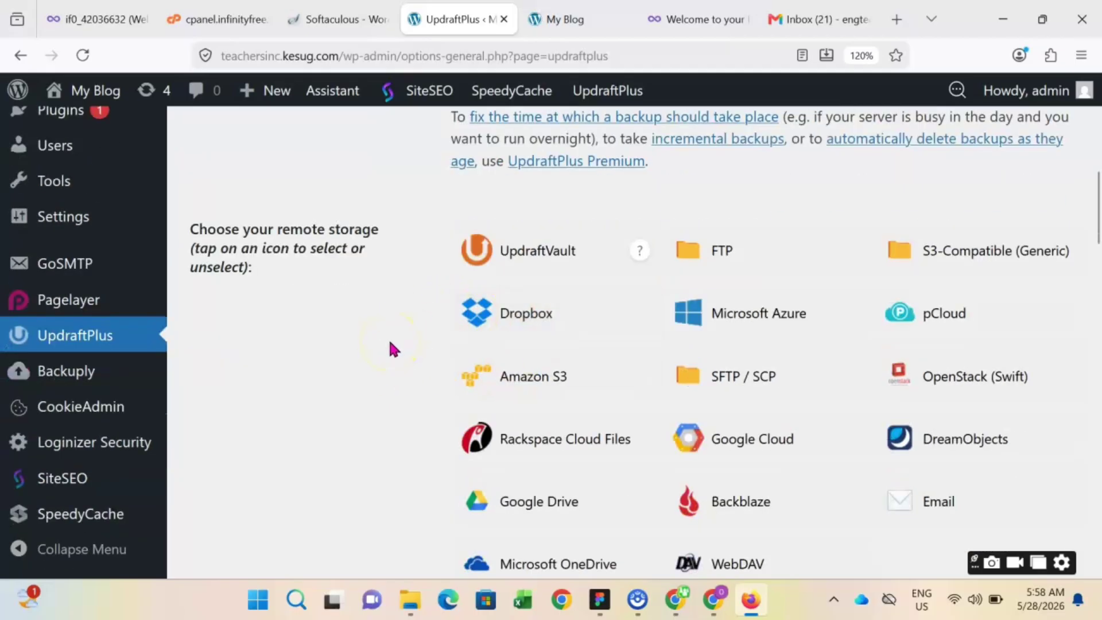
scroll(391, 347, down, 2)
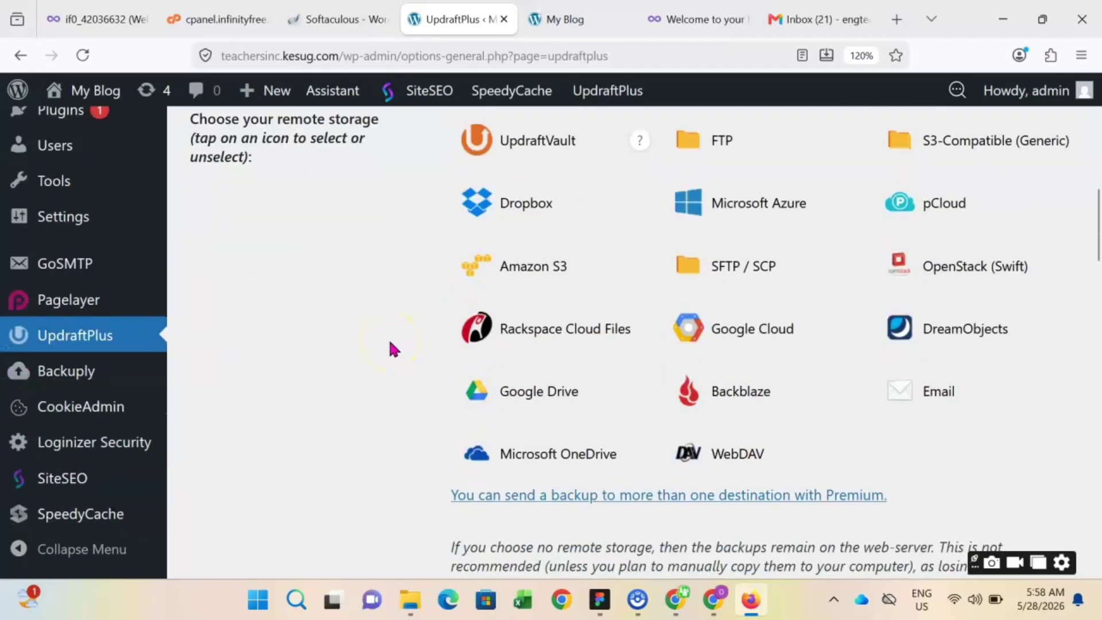
click(528, 394)
scroll(1063, 258, up, 2)
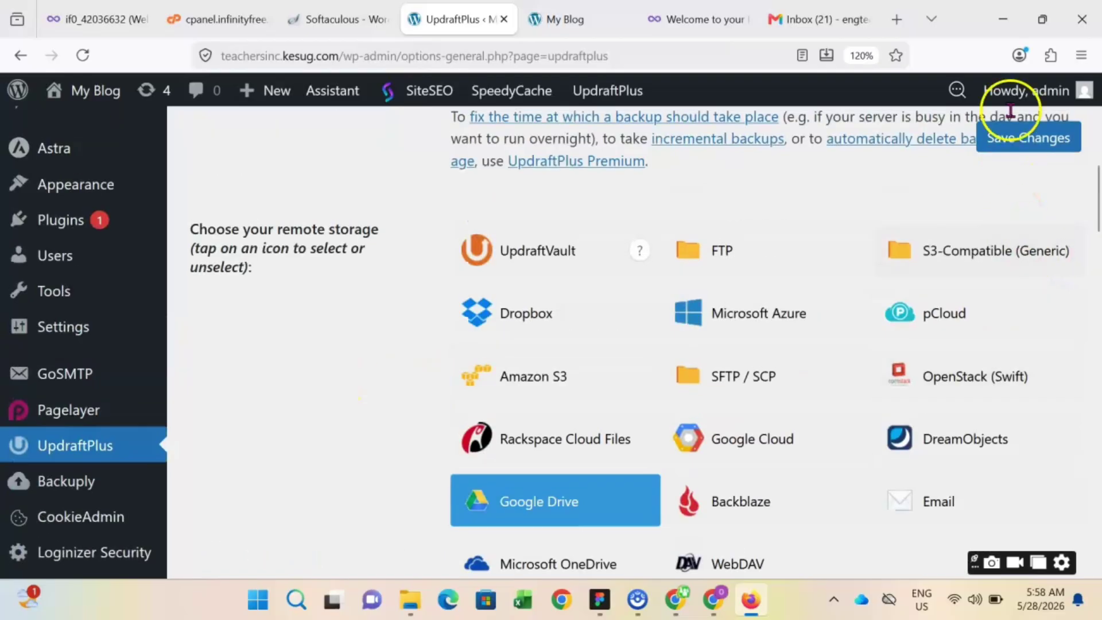
click(1037, 144)
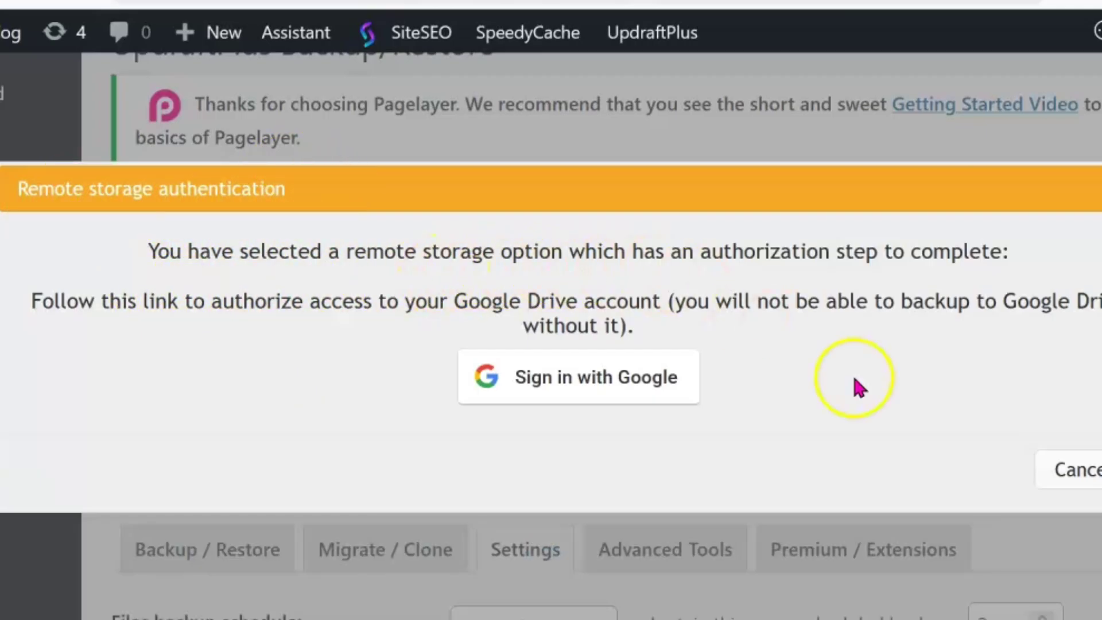
Step: Try to authorize UpdraftPlus for Google Drive by signing in with the listed Google account and accepting the consent pages
click(568, 383)
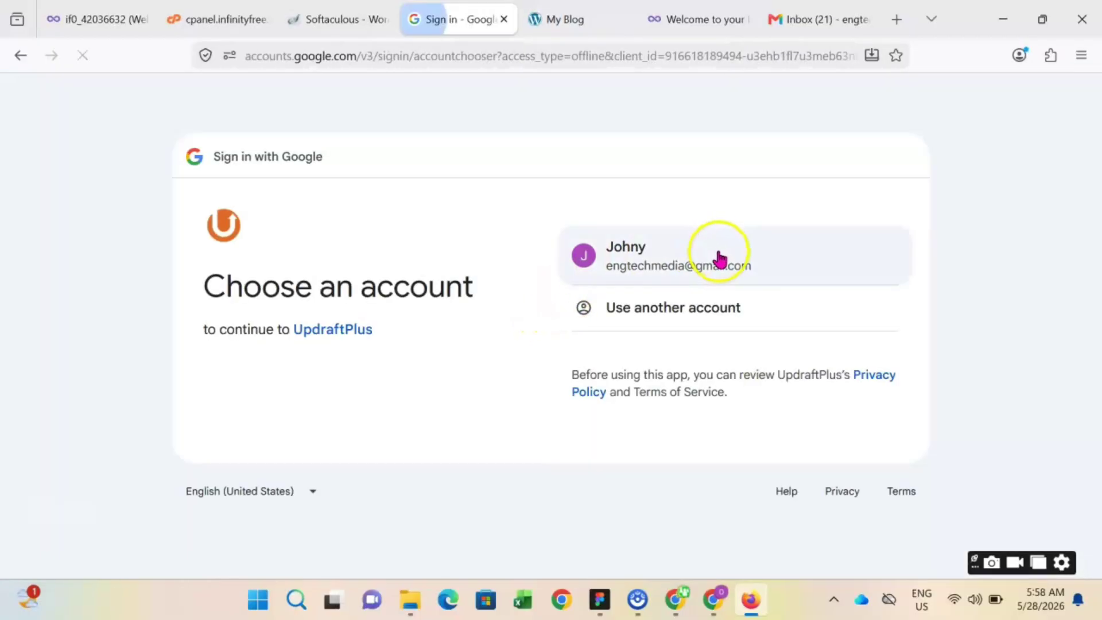
click(709, 262)
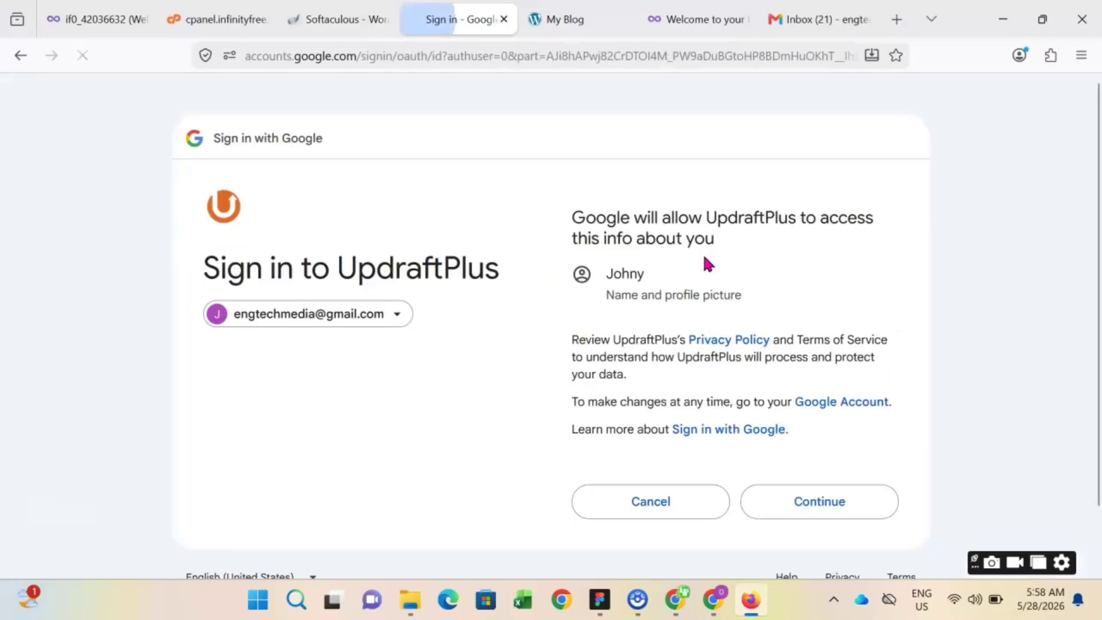
scroll(752, 333, down, 2)
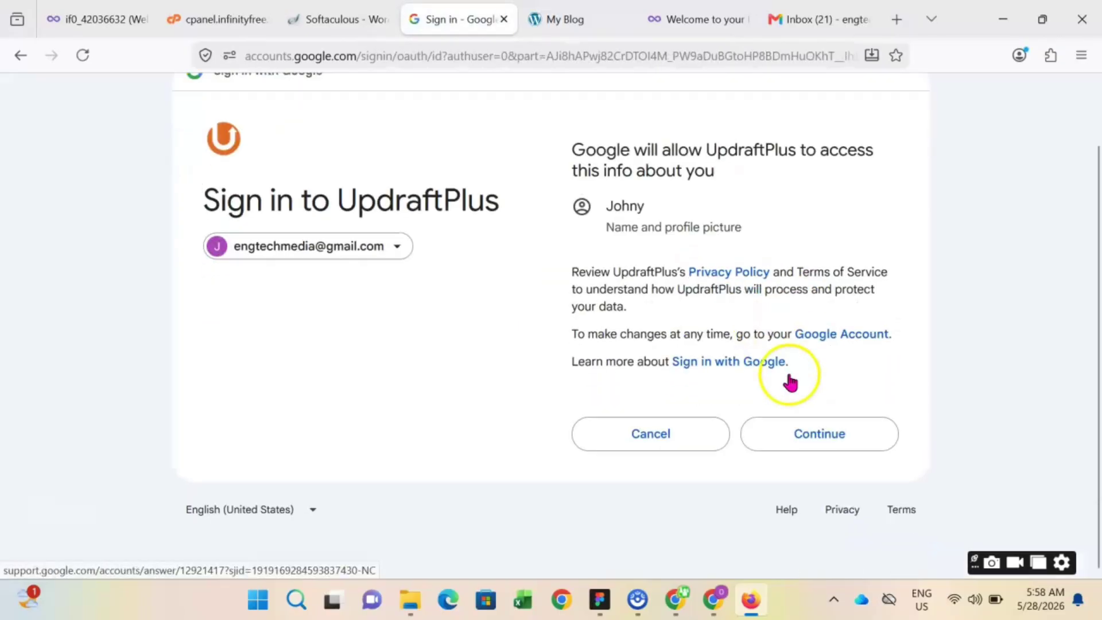
click(836, 437)
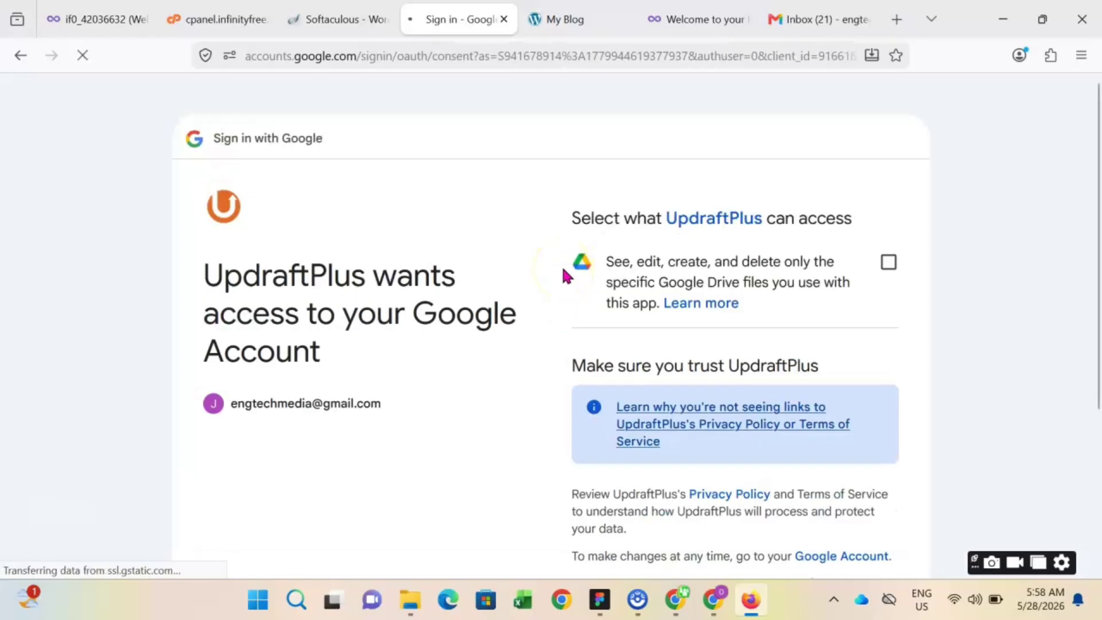
scroll(563, 282, down, 4)
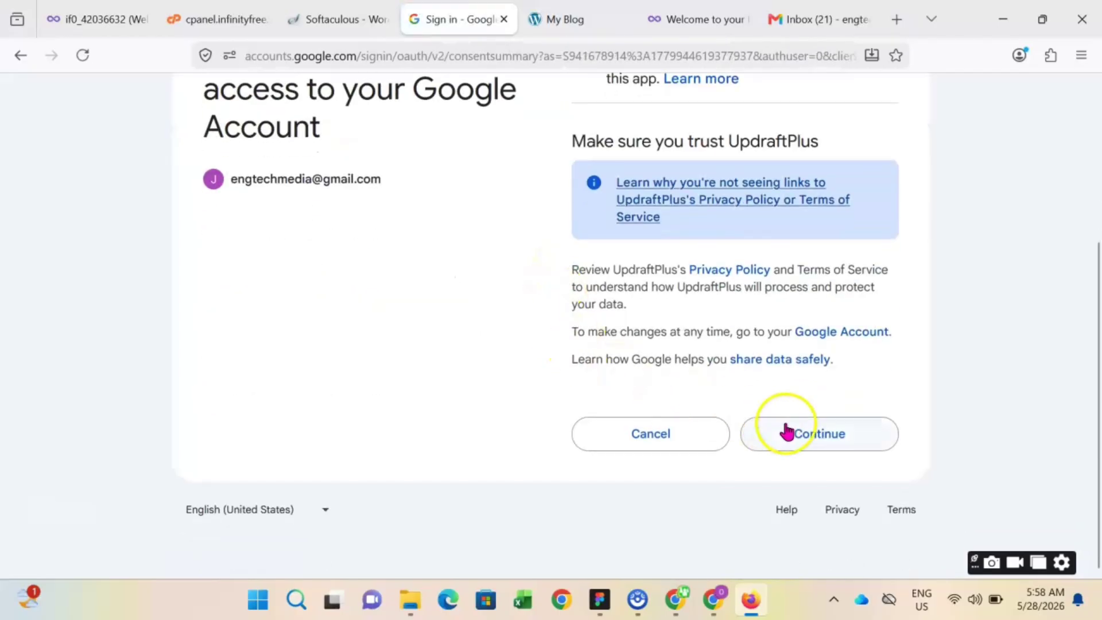
click(841, 435)
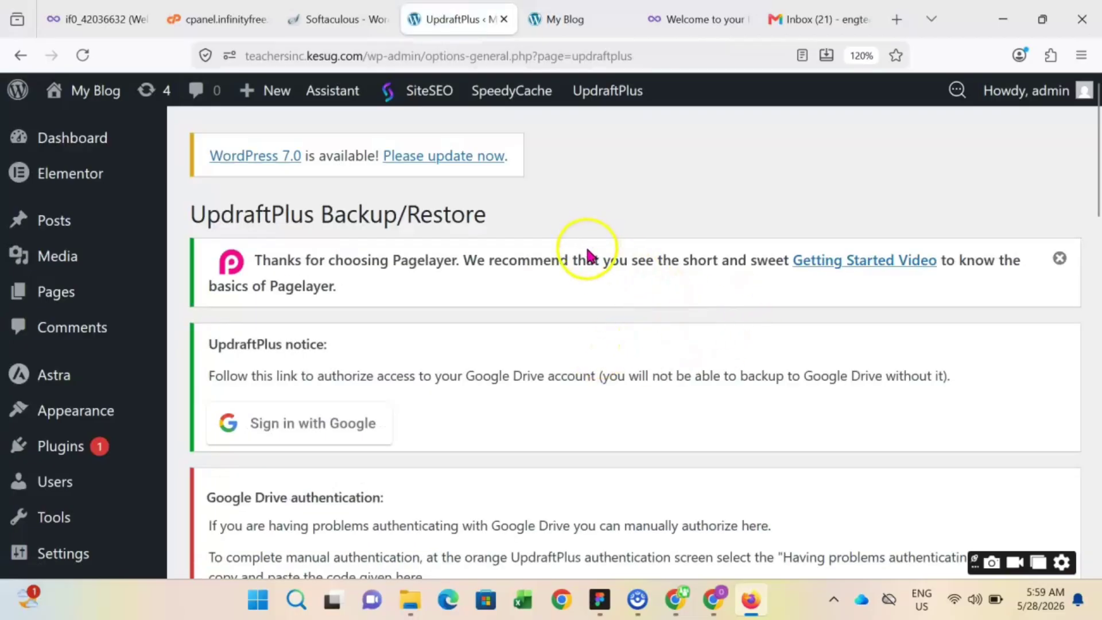
Step: Try to complete the manual Google Drive authentication with the authentication code left empty
scroll(590, 253, down, 5)
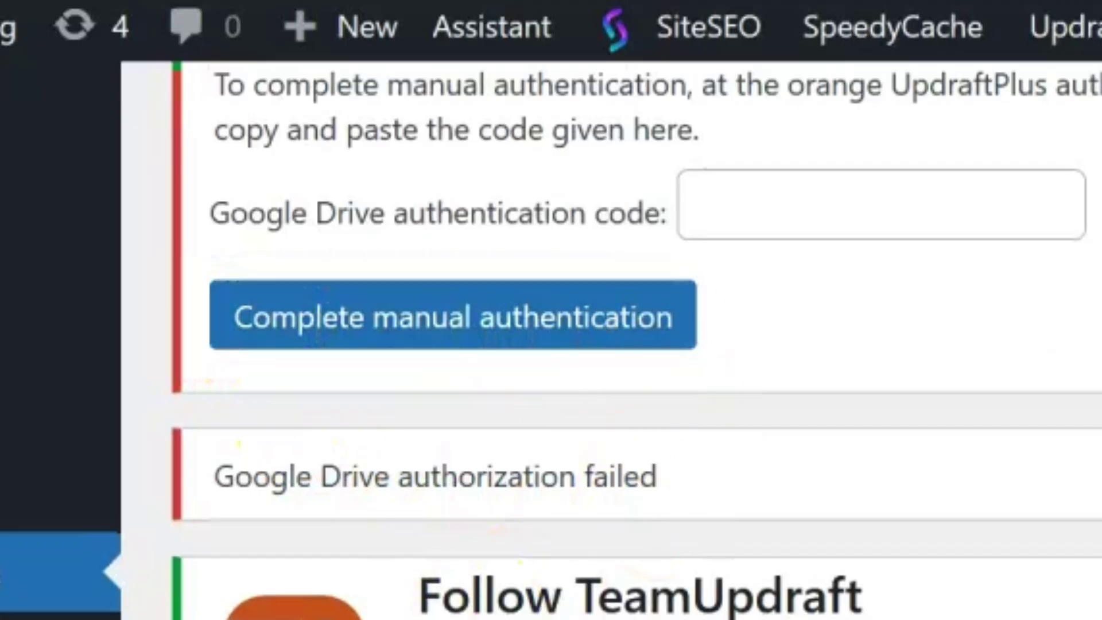
scroll(492, 438, up, 4)
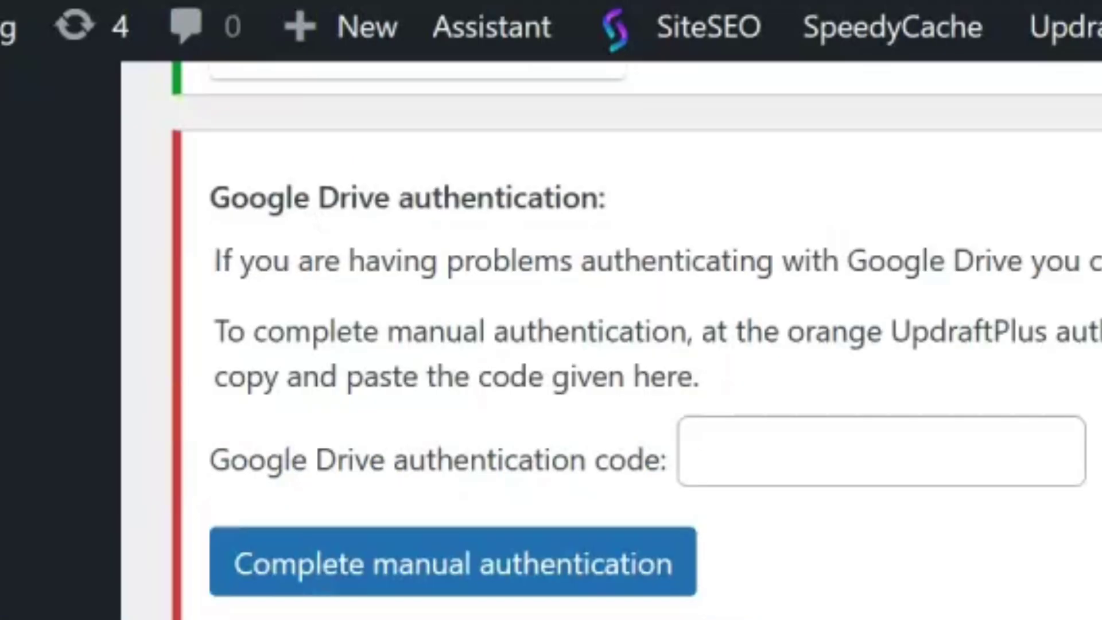
click(515, 581)
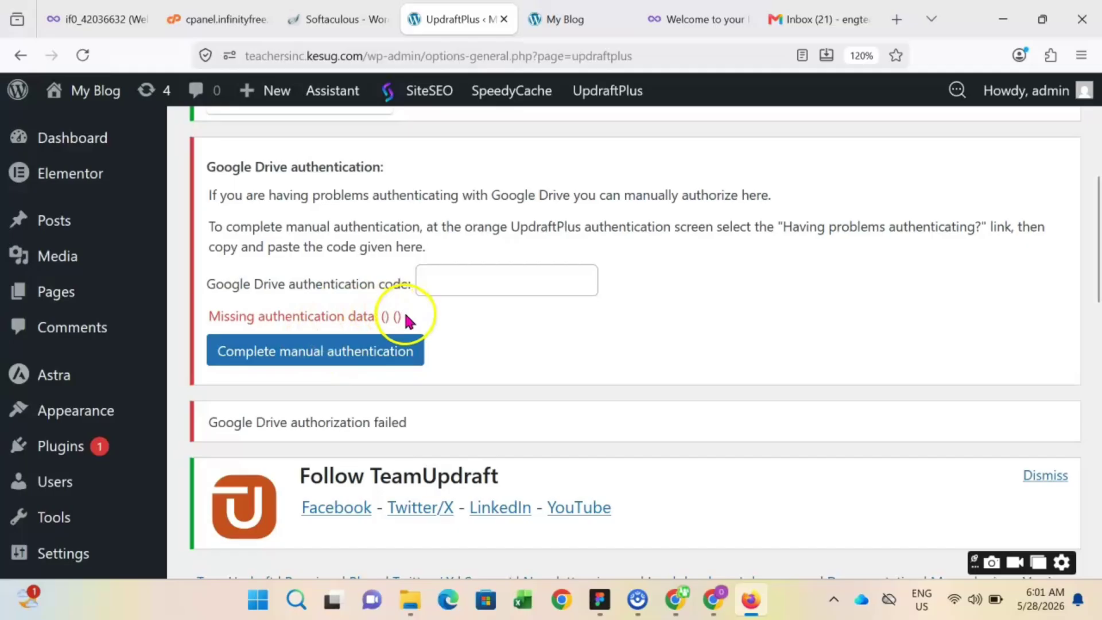
Step: Authorize Google Drive access again from the UpdraftPlus notice with the listed Google account, and complete the UpdraftPlus setup
scroll(413, 247, up, 2)
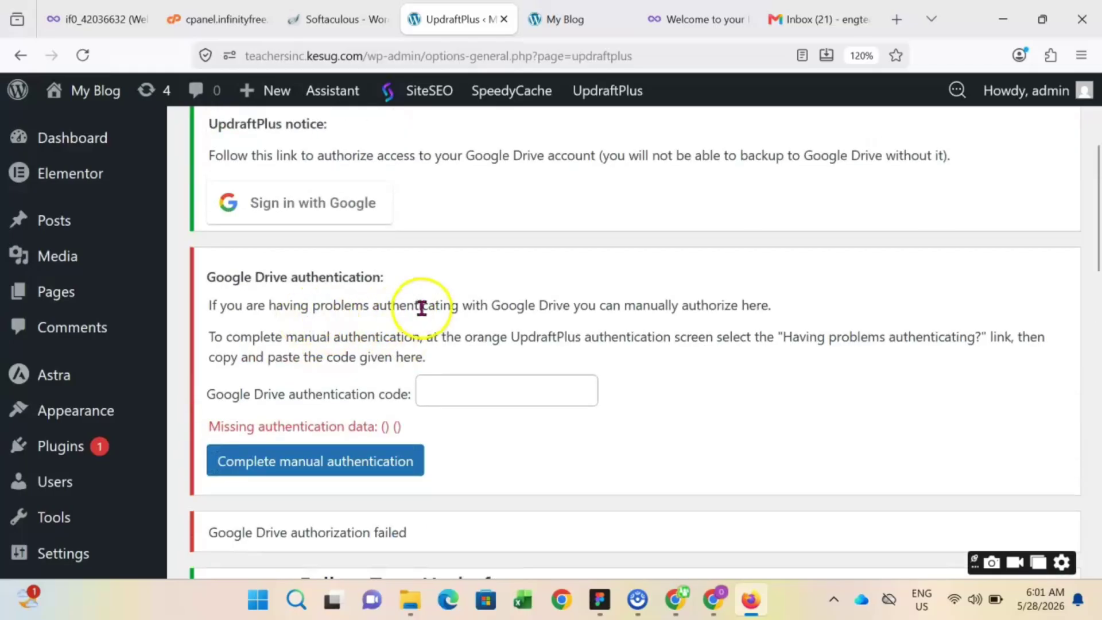
scroll(343, 208, up, 2)
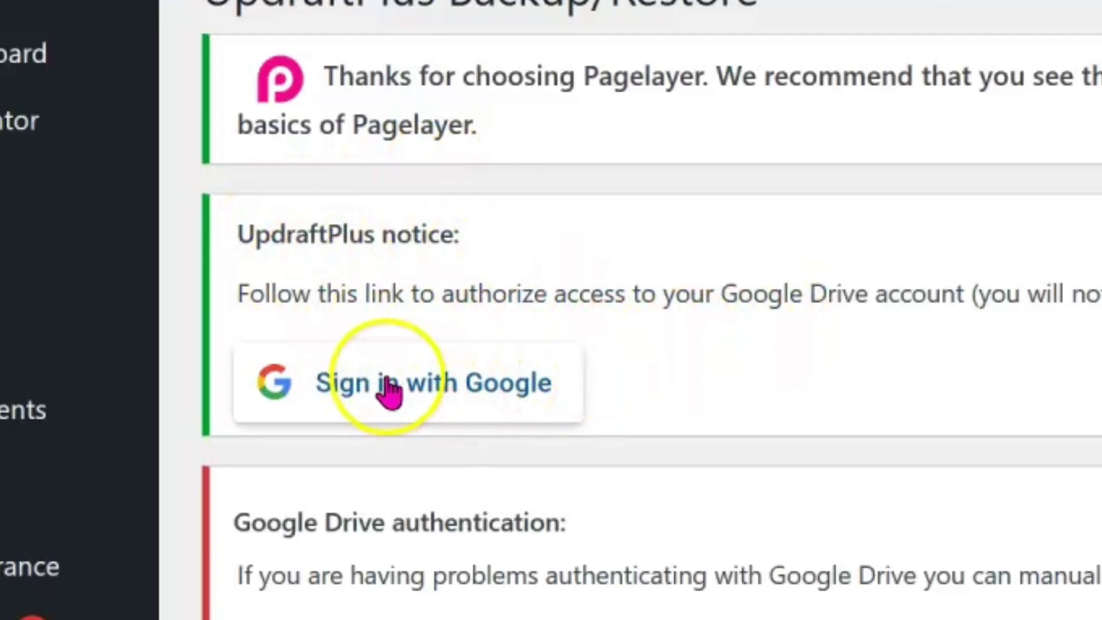
click(349, 310)
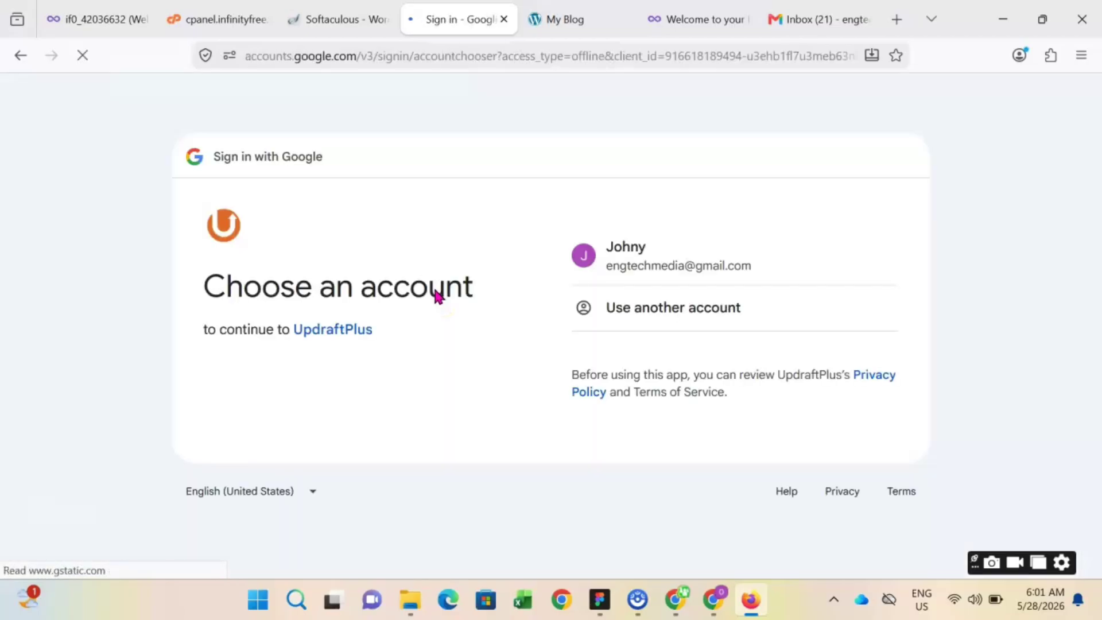
click(660, 258)
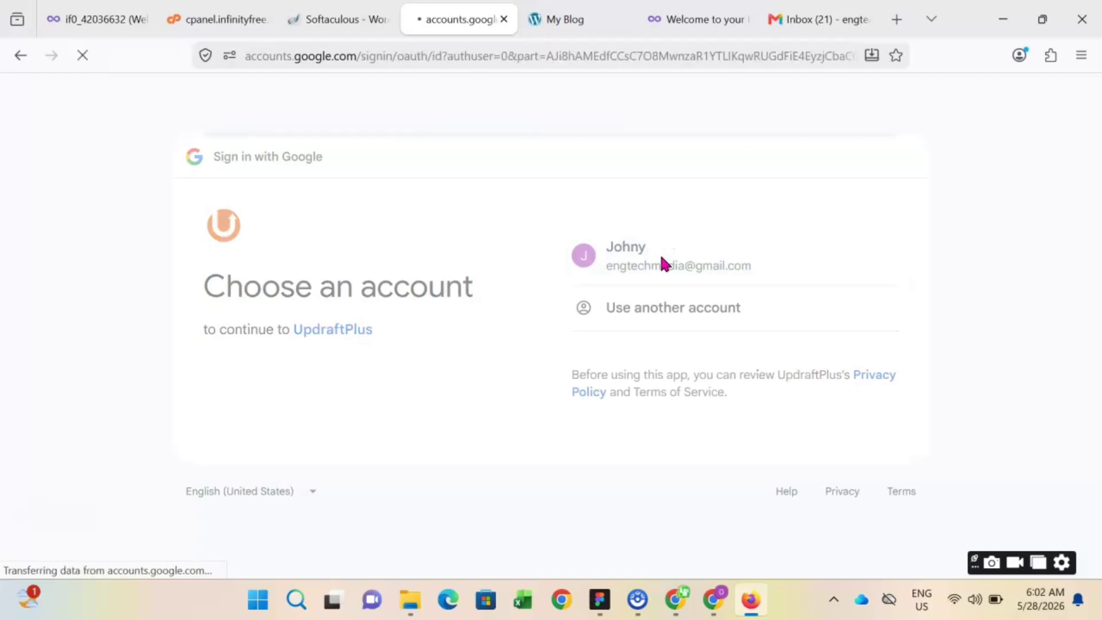
click(826, 425)
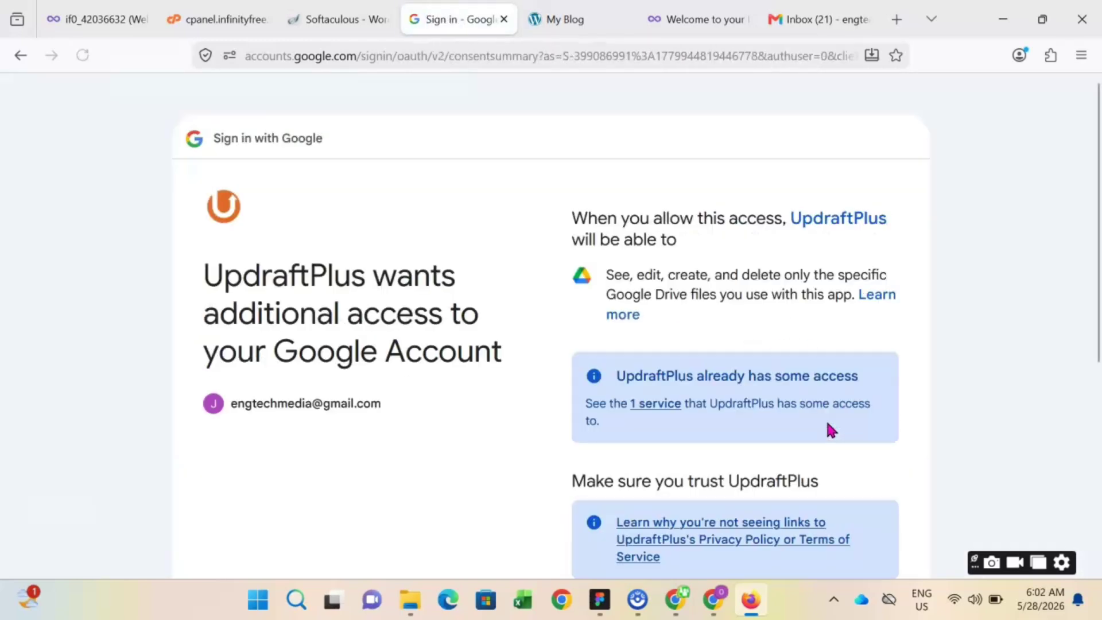
scroll(813, 424, down, 5)
scroll(809, 426, up, 2)
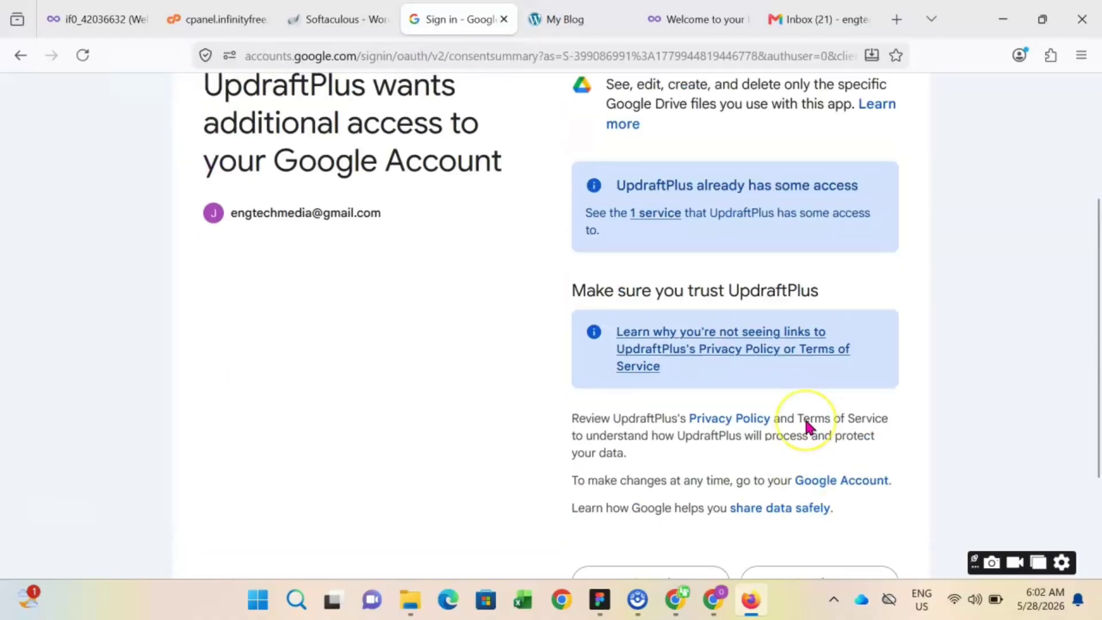
scroll(812, 428, down, 3)
click(825, 443)
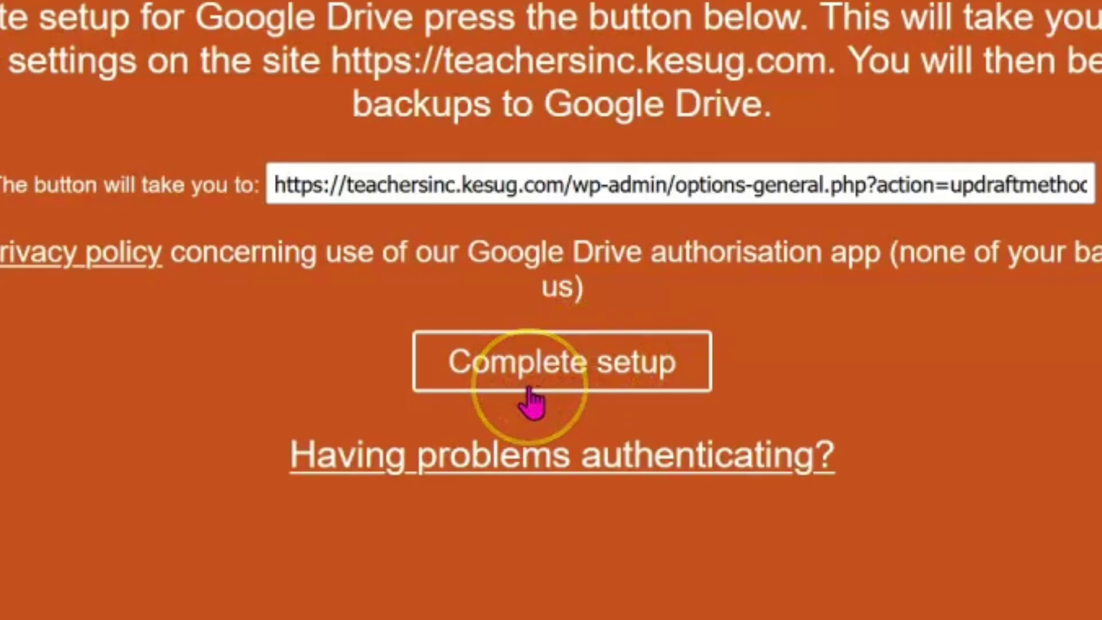
click(533, 412)
click(544, 377)
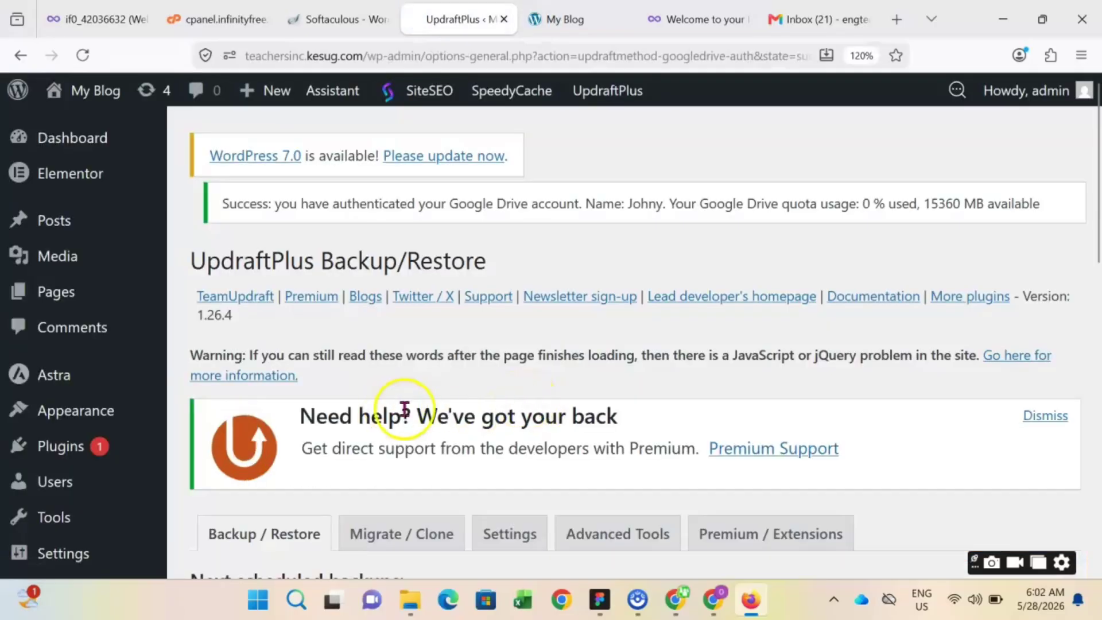
Step: Check the Google Drive authentication notice and look over the Backup / Restore section with its next scheduled backups
scroll(542, 399, down, 2)
scroll(505, 394, up, 2)
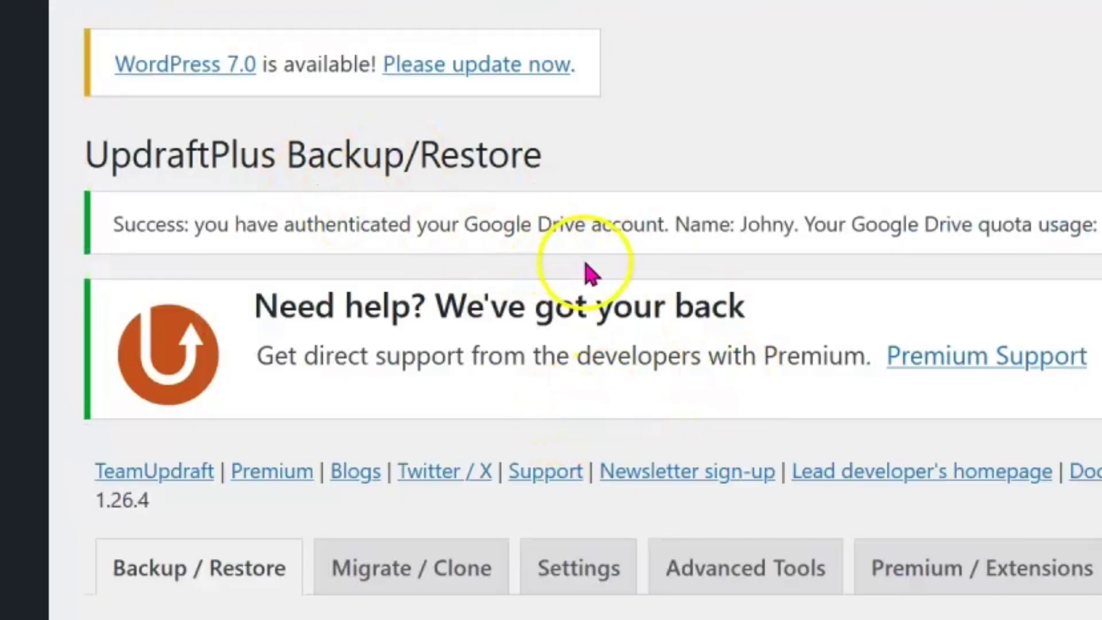
drag(115, 222, 1099, 224)
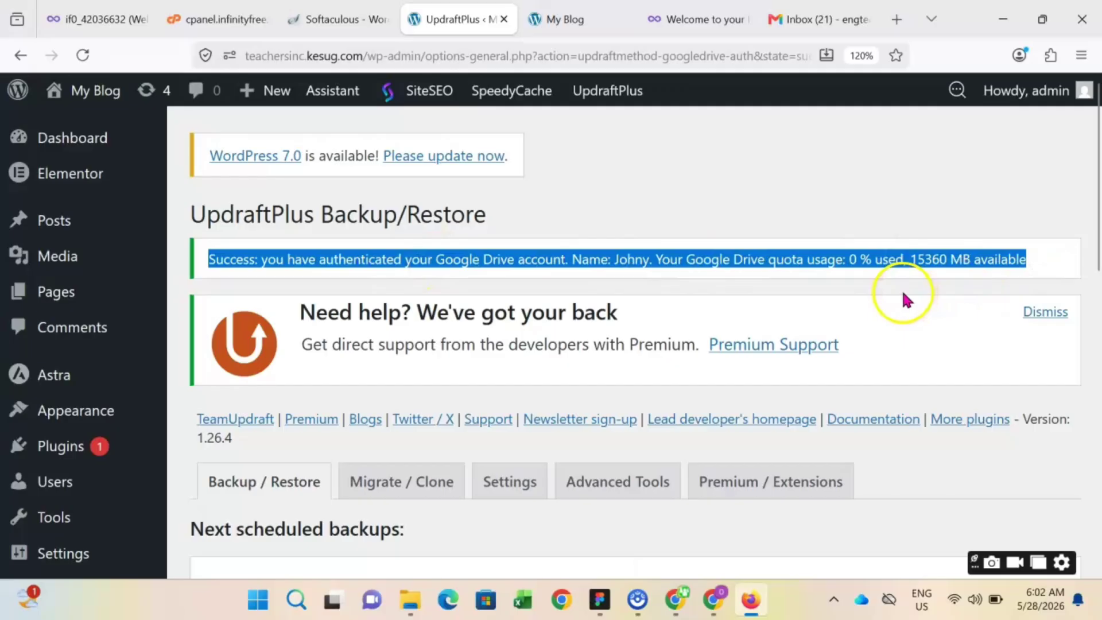
click(903, 296)
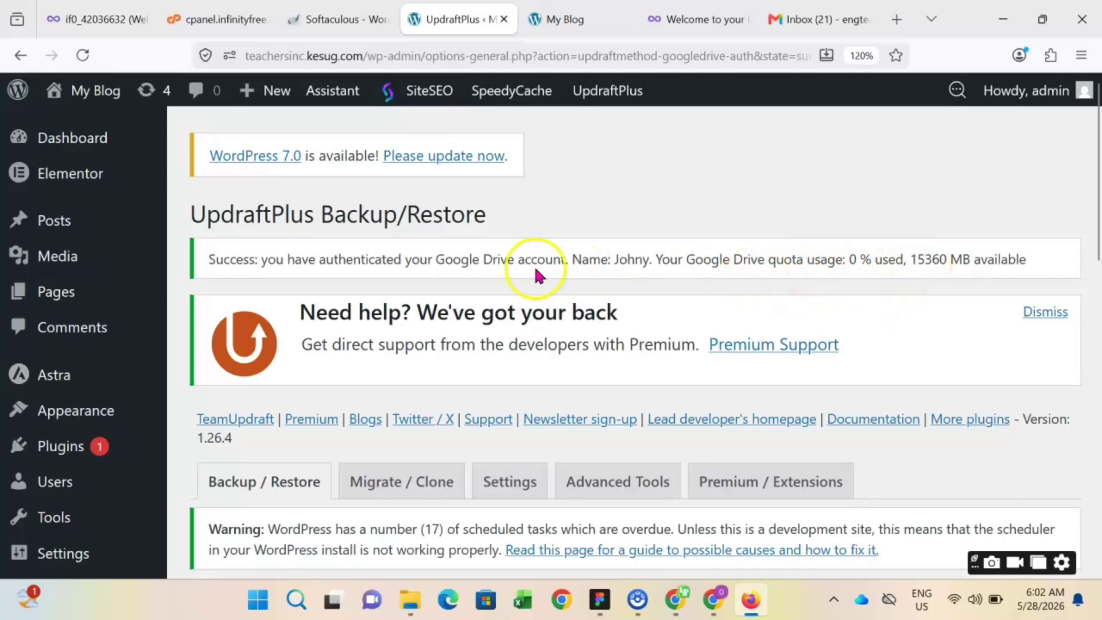
scroll(429, 260, down, 2)
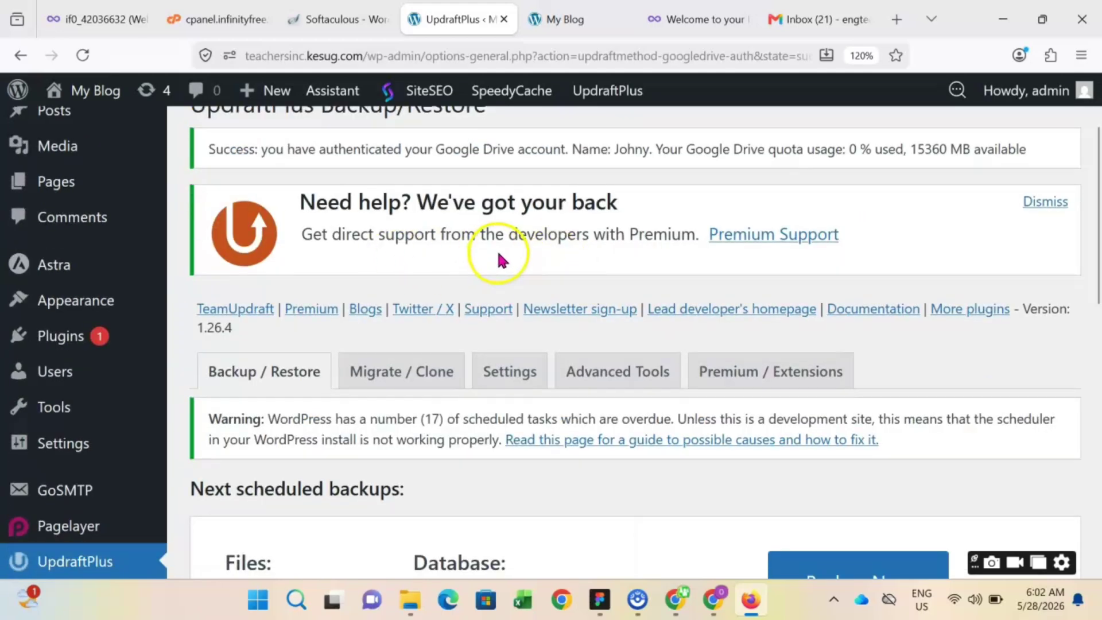
scroll(560, 261, down, 2)
scroll(436, 230, down, 2)
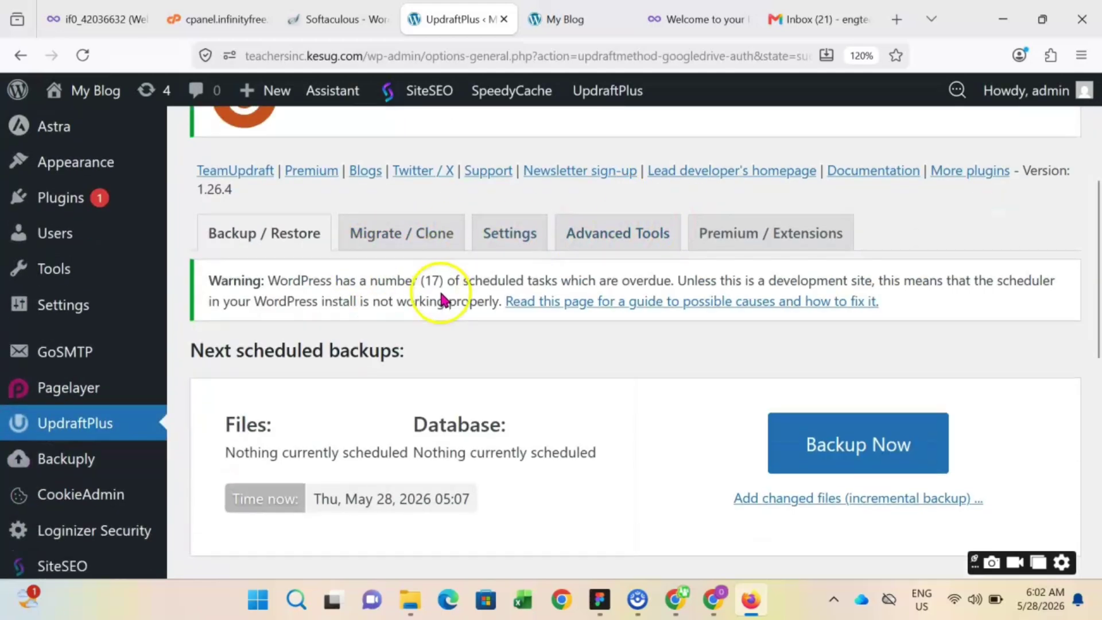
scroll(465, 287, up, 2)
Step: Show the Migrate / Clone section and look through its UpdraftClone and migration information
click(386, 282)
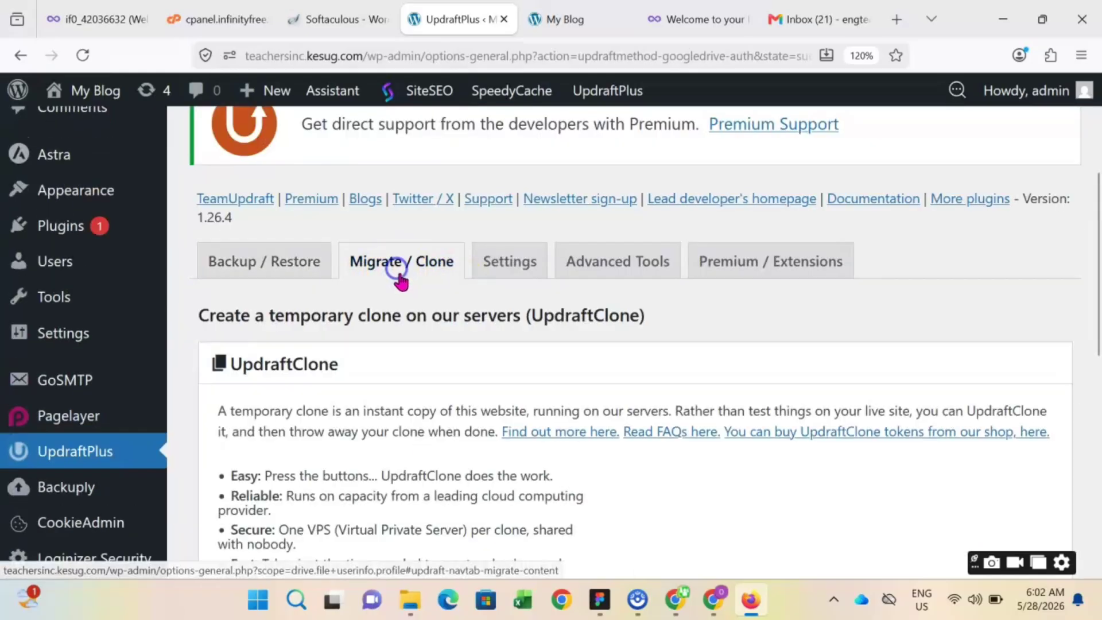
scroll(418, 295, down, 5)
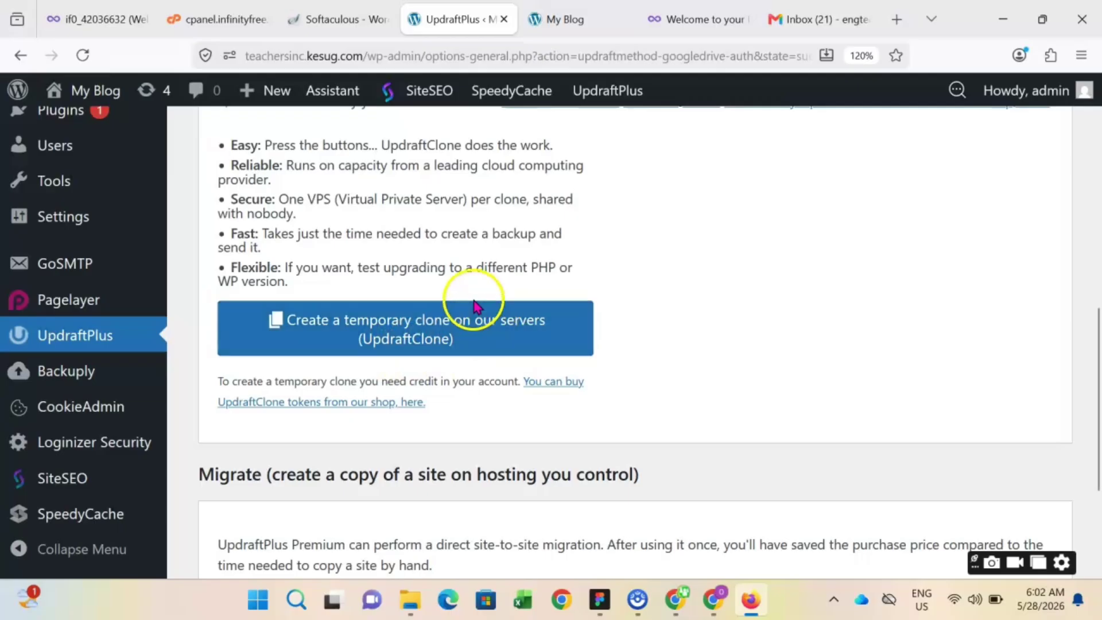
scroll(467, 305, up, 5)
scroll(469, 309, up, 2)
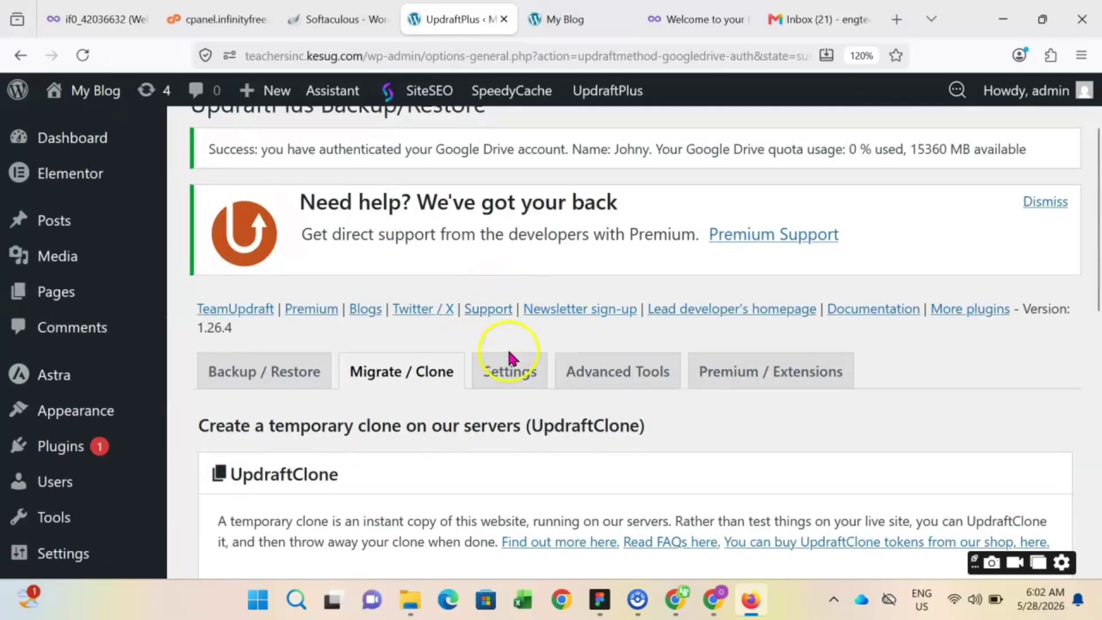
Step: Show the UpdraftPlus Settings section and review the schedules, Google Drive storage, files included in the backup, email report and expert settings
click(508, 371)
scroll(517, 402, down, 6)
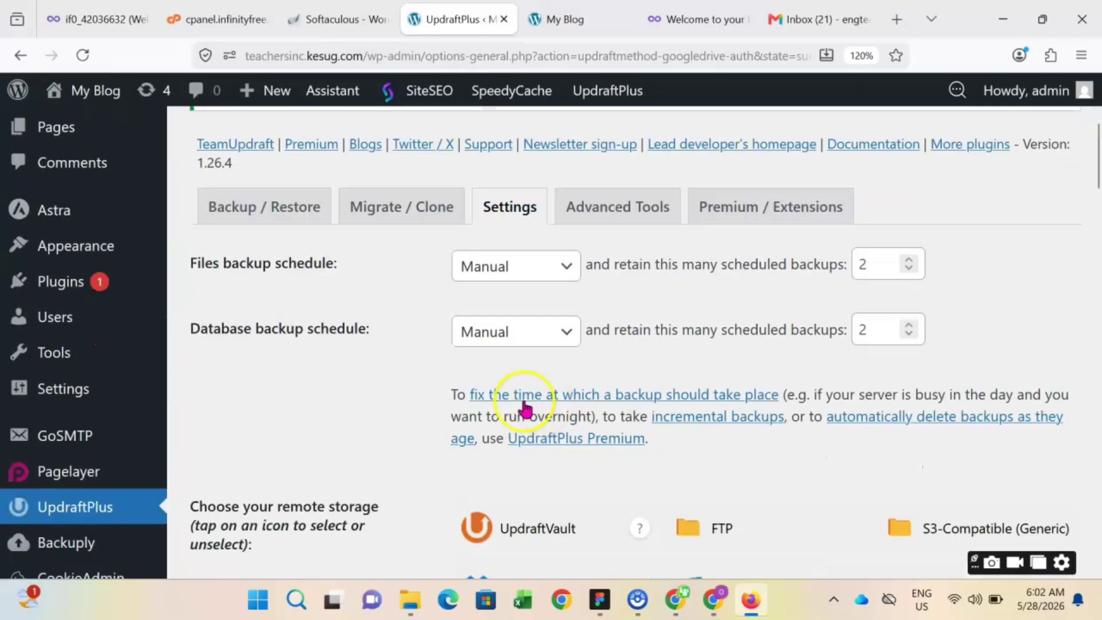
scroll(496, 411, down, 6)
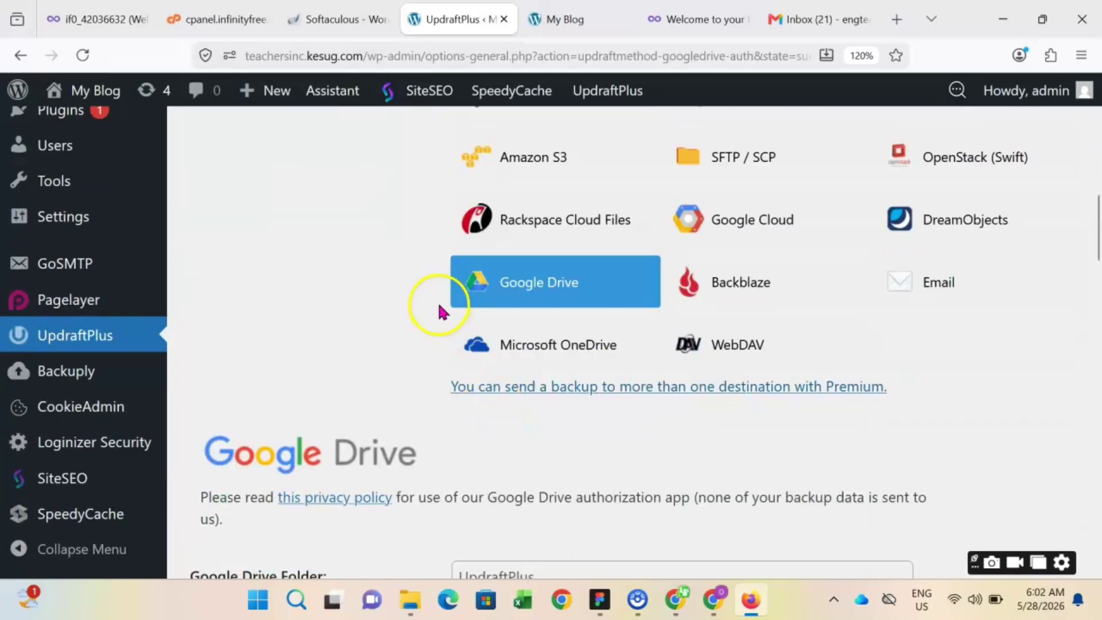
scroll(413, 359, down, 6)
scroll(414, 365, down, 6)
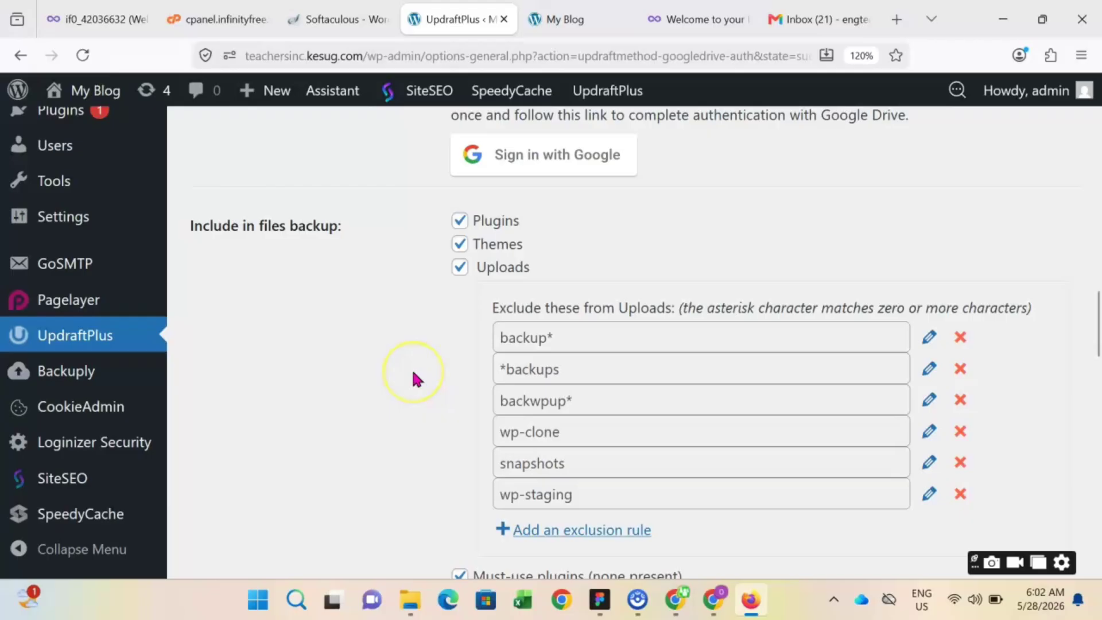
scroll(414, 378, down, 8)
scroll(416, 380, down, 9)
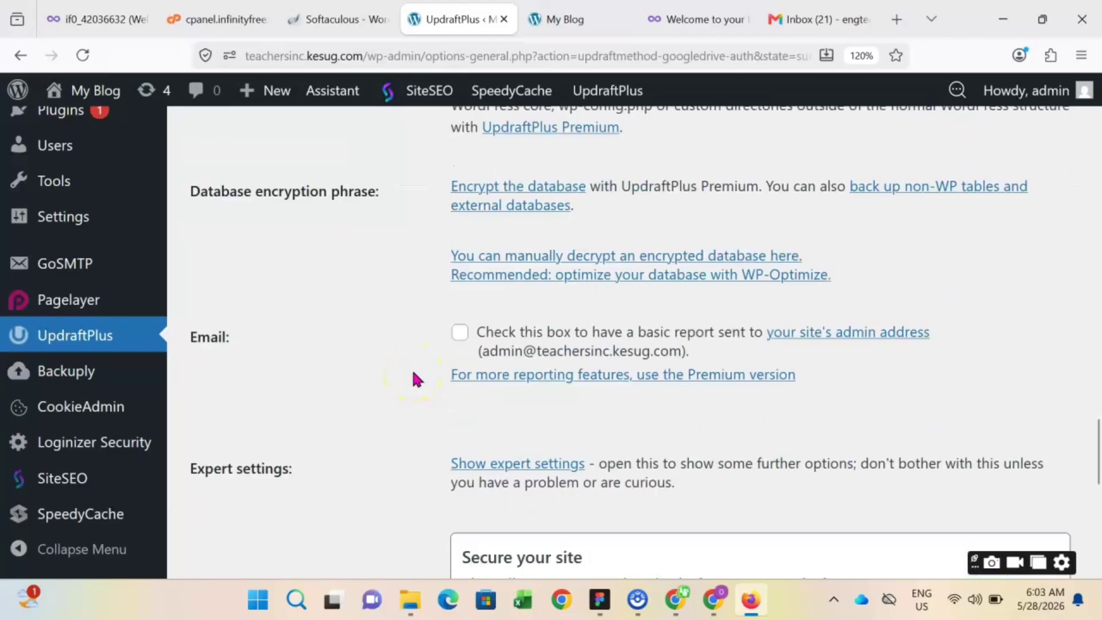
scroll(414, 376, up, 18)
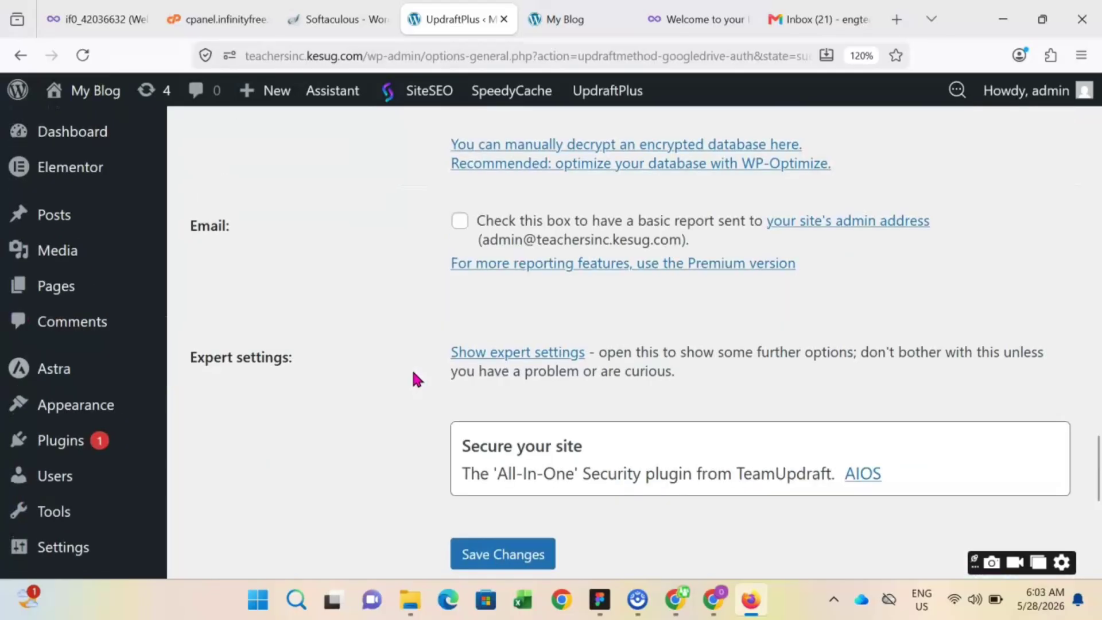
scroll(414, 379, up, 15)
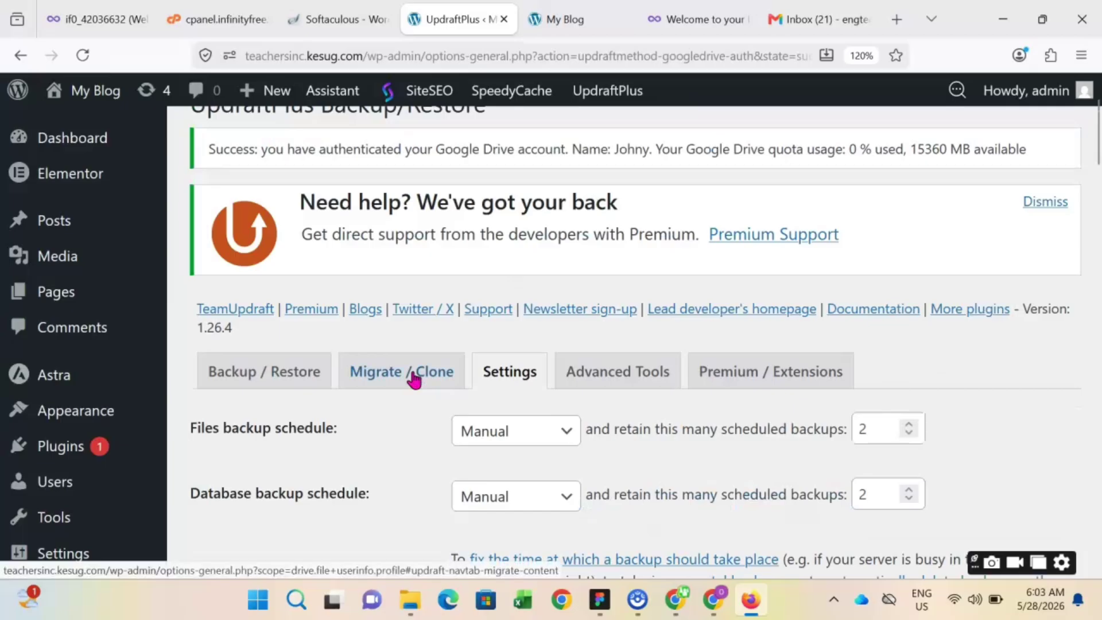
Step: Return to the Backup / Restore section and start a new manual backup
click(241, 379)
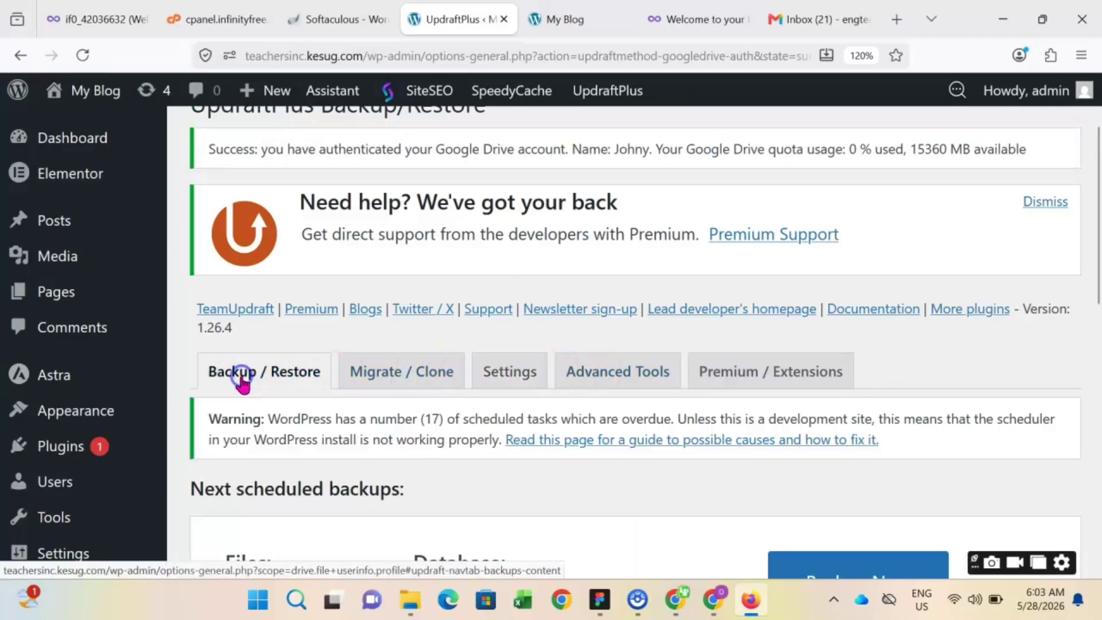
scroll(270, 379, down, 3)
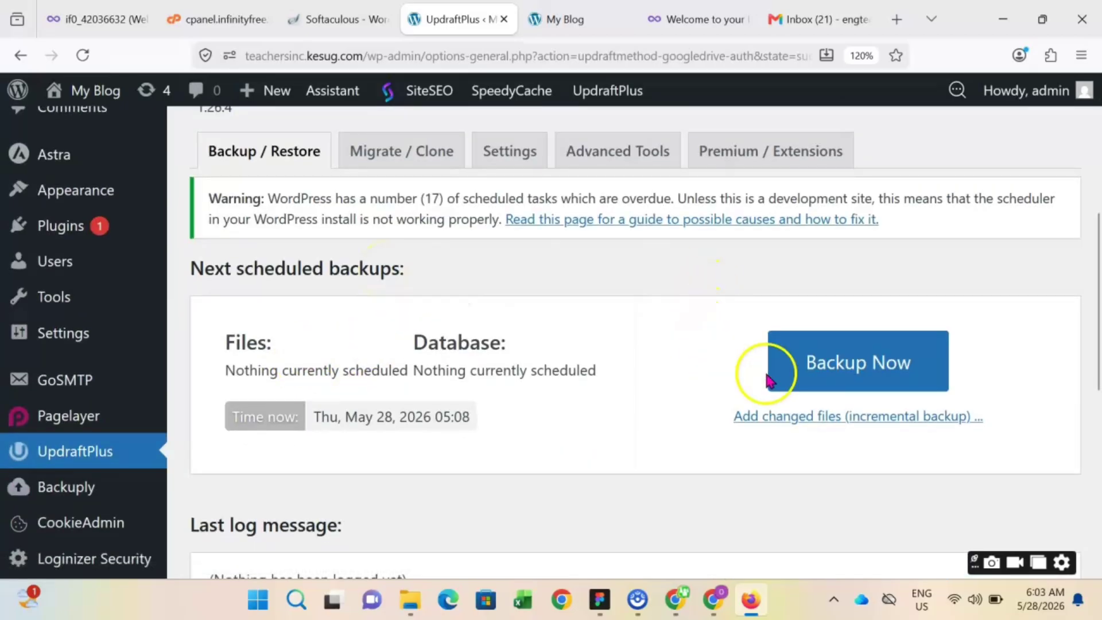
click(866, 369)
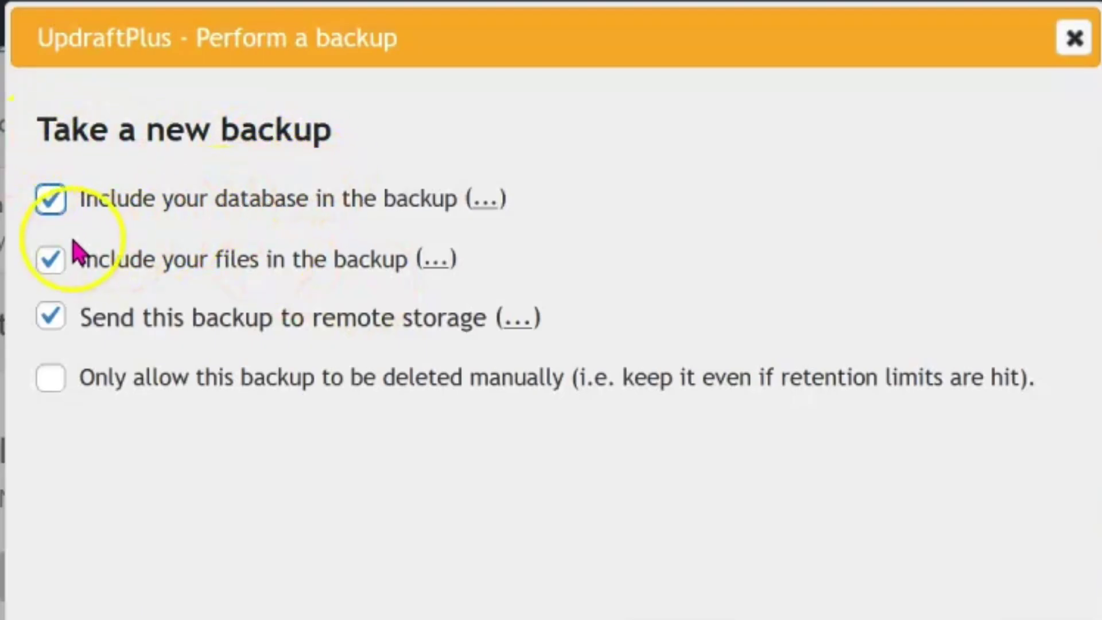
Step: Read through the new backup options for the database, files, remote storage and manual-only deletion
mouse_move(482, 207)
mouse_down()
mouse_move(483, 216)
mouse_move(335, 214)
mouse_move(463, 197)
mouse_move(492, 221)
mouse_up()
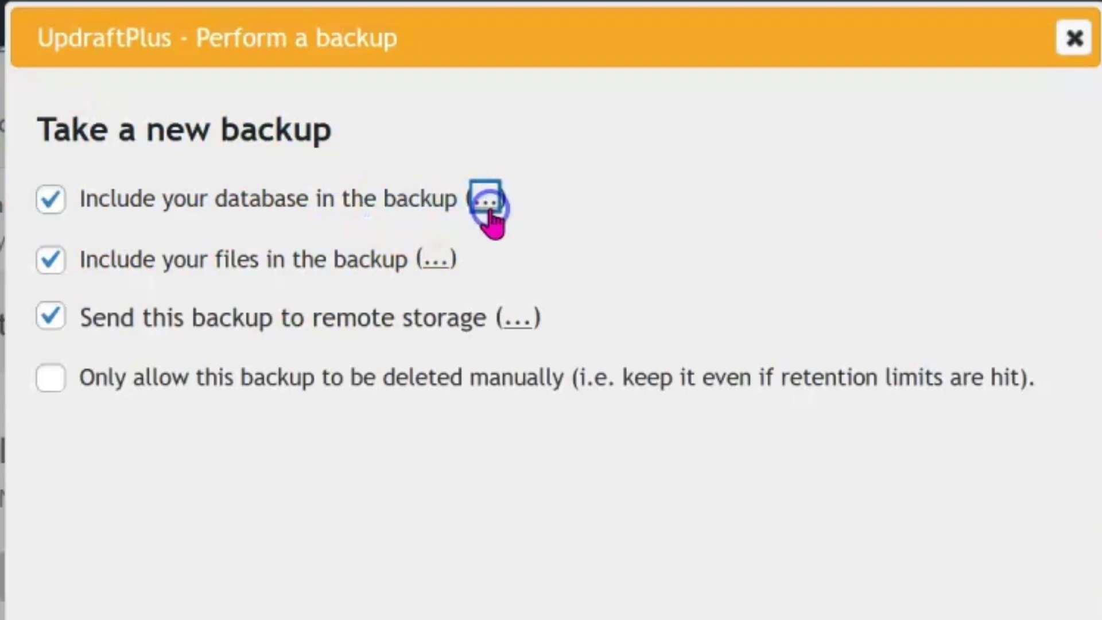
drag(81, 201, 437, 210)
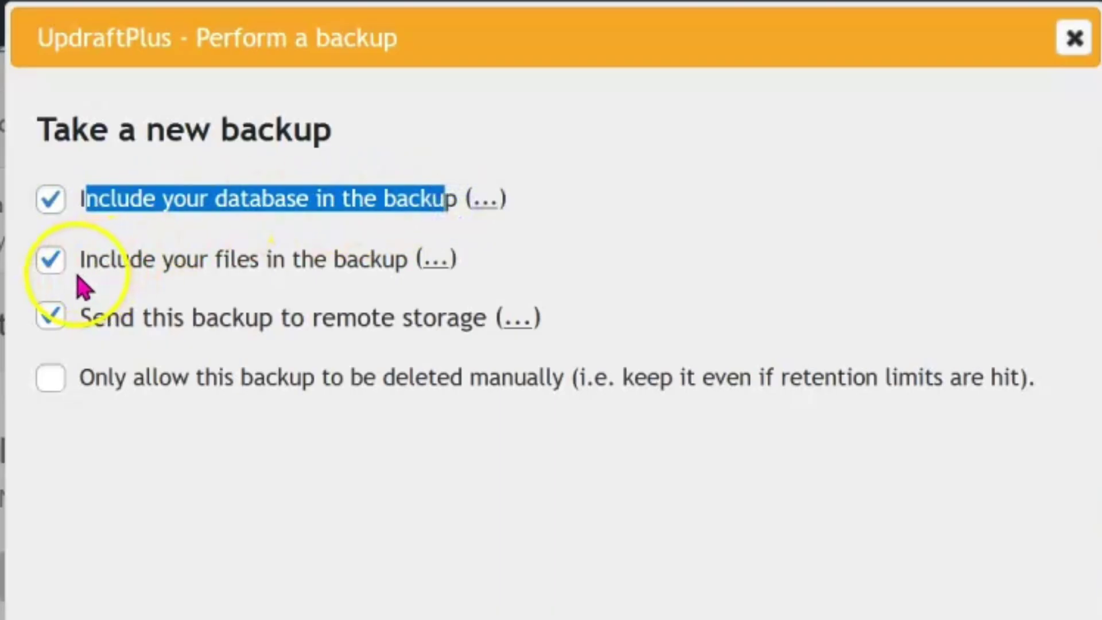
drag(80, 260, 418, 268)
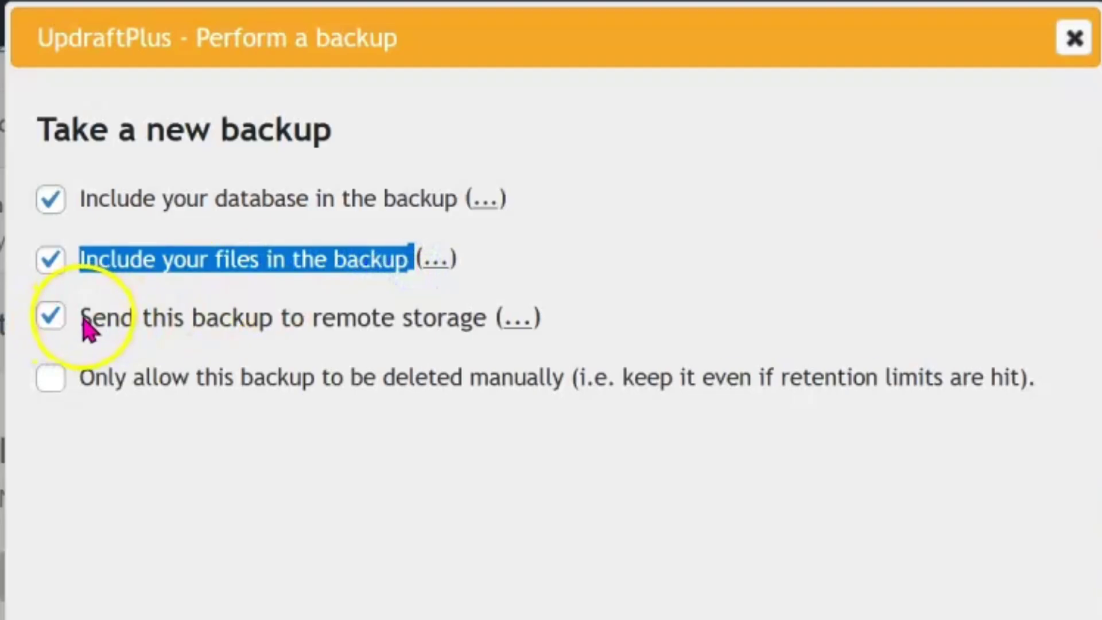
drag(81, 317, 163, 319)
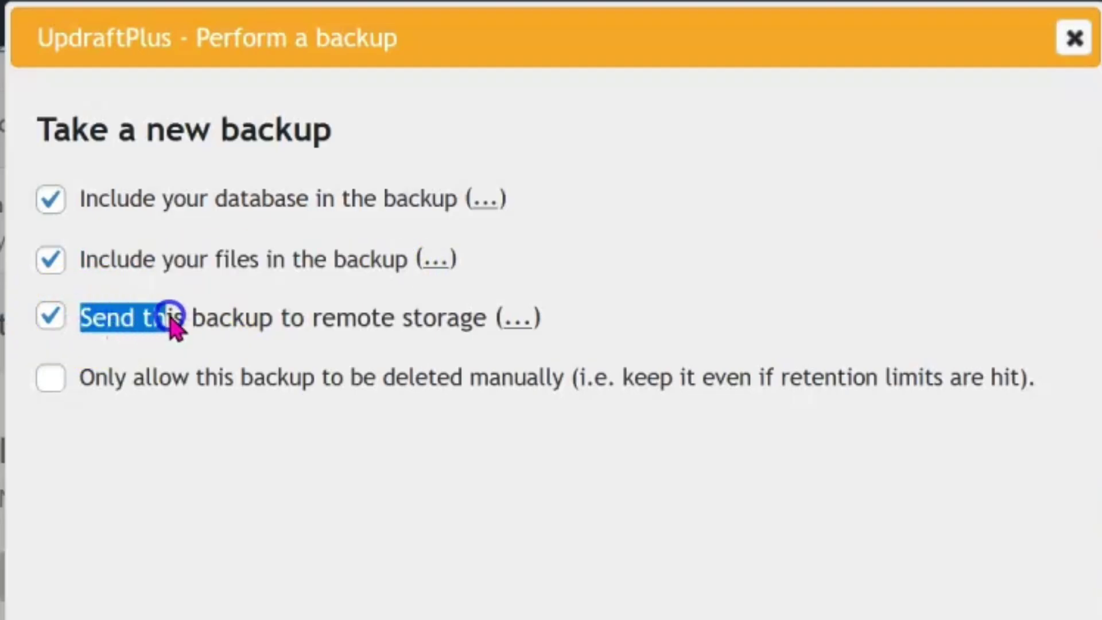
drag(238, 319, 499, 321)
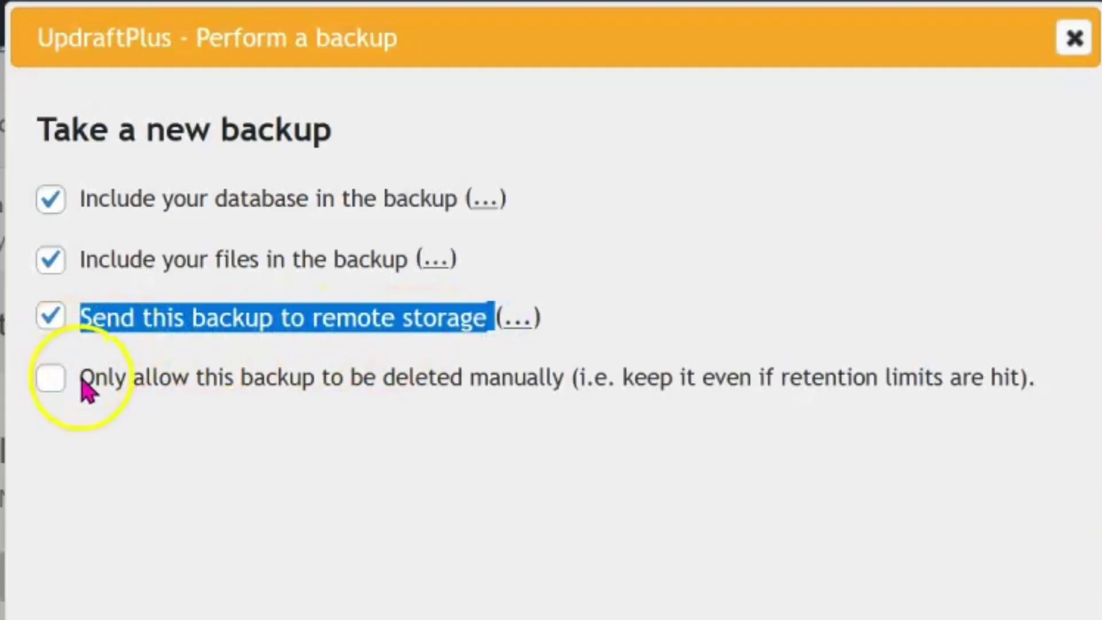
drag(81, 377, 1041, 377)
click(340, 425)
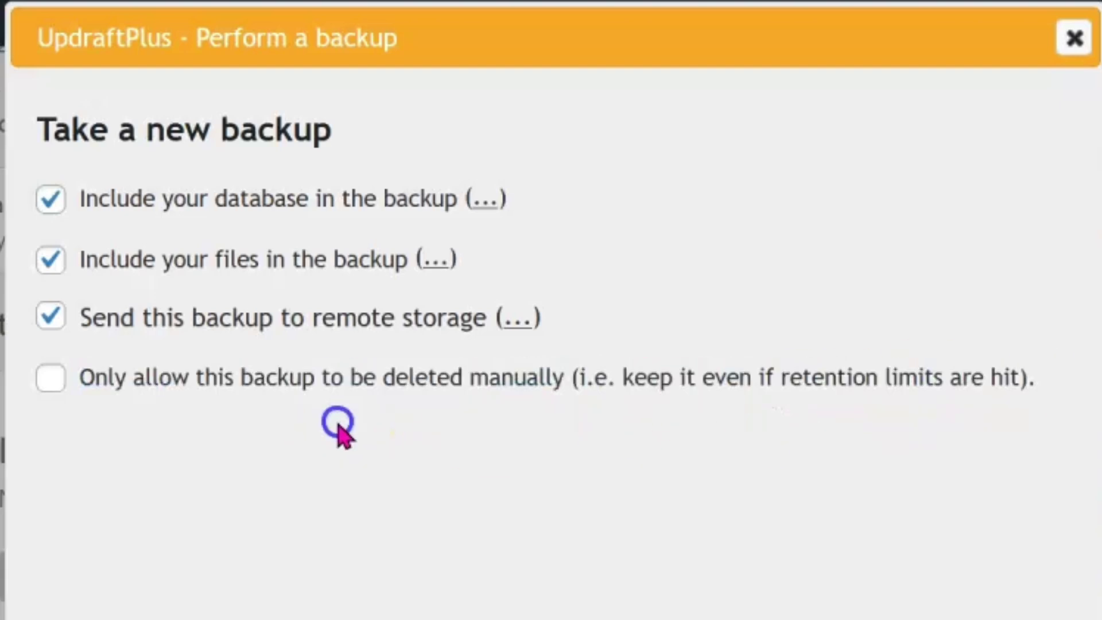
Step: Allow the backup to be deleted only manually, and run it with the database, files and remote storage included
click(51, 379)
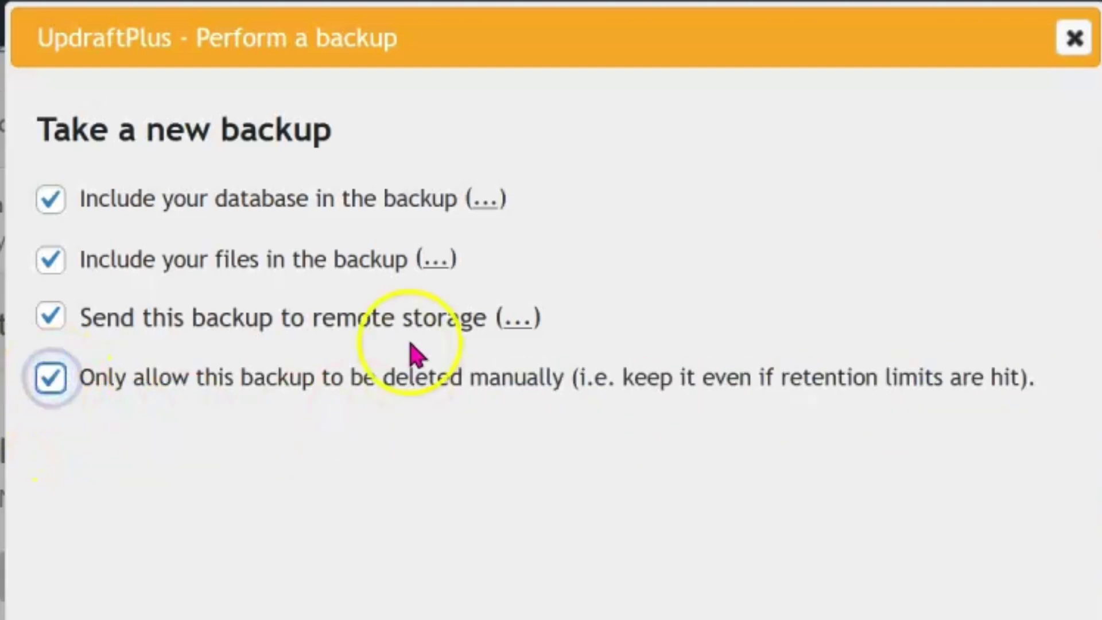
scroll(517, 310, down, 3)
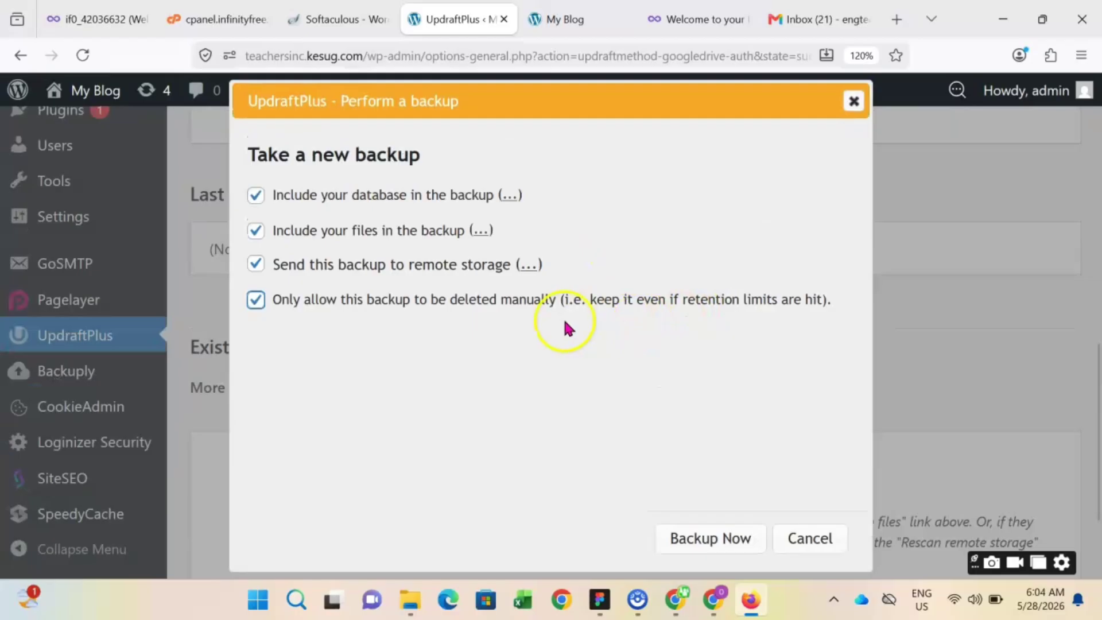
click(701, 550)
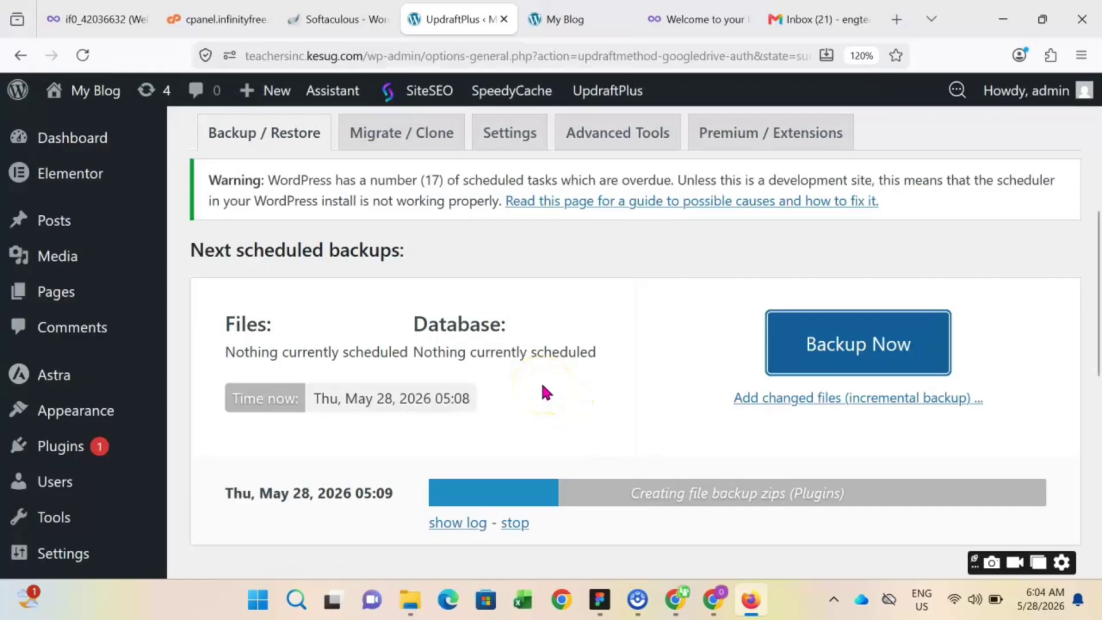
Step: Follow the running backup's progress, and check the last log message and the existing backups list
scroll(543, 393, down, 2)
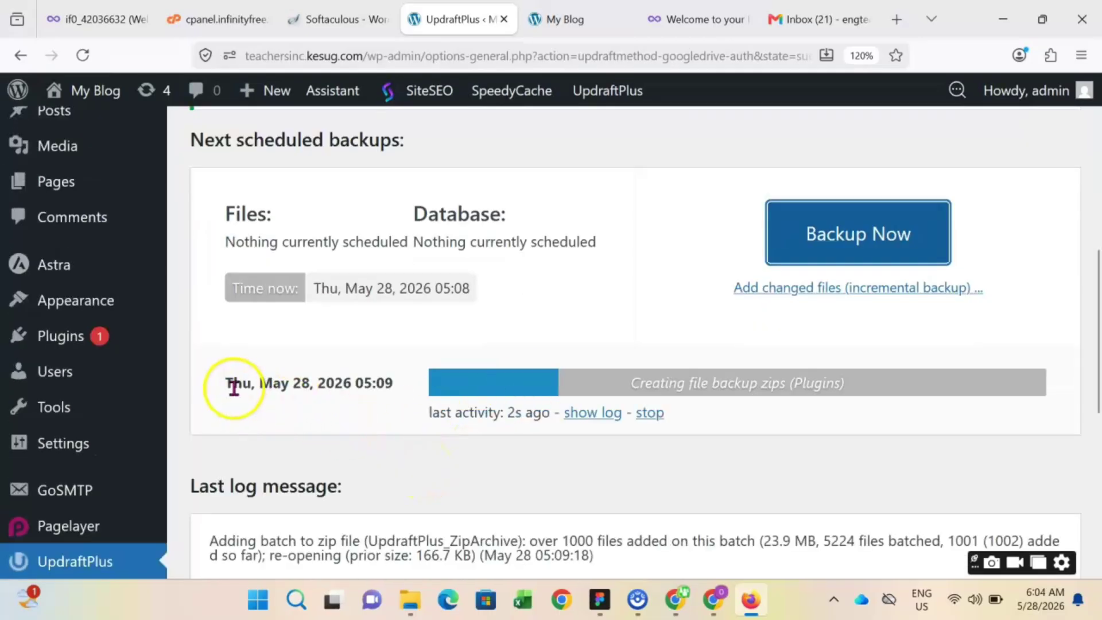
drag(225, 382, 358, 387)
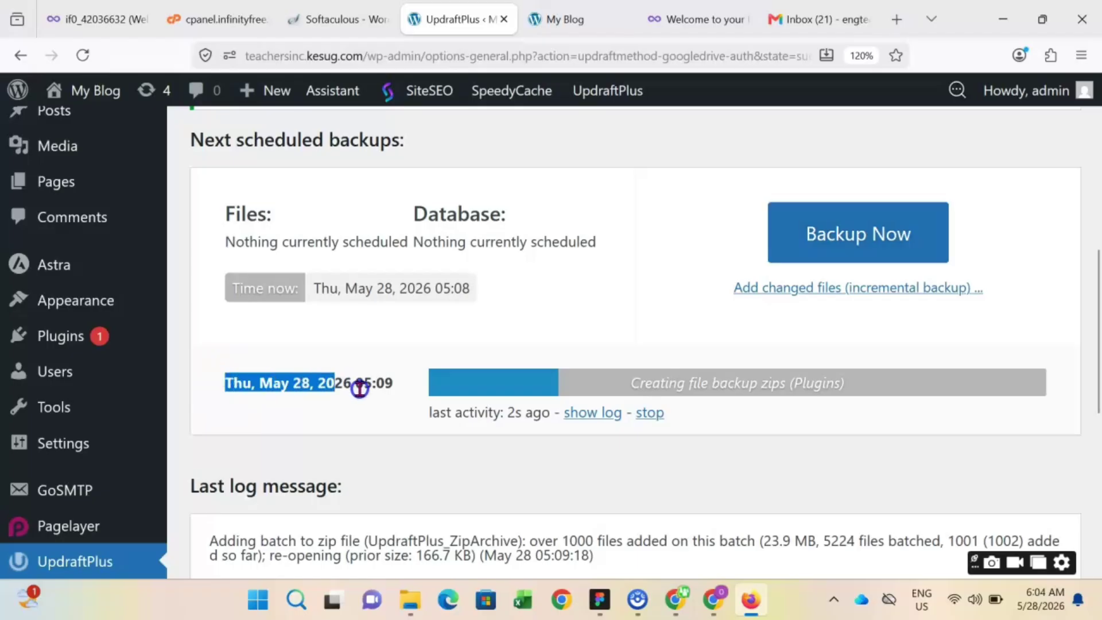
click(395, 391)
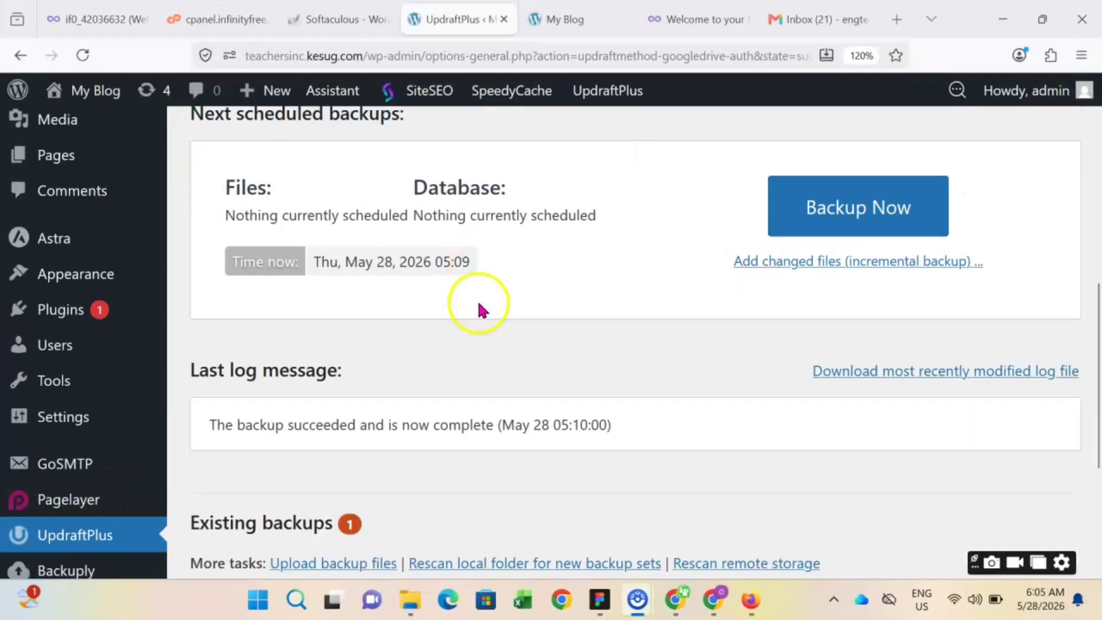
scroll(478, 307, down, 3)
scroll(500, 296, down, 1)
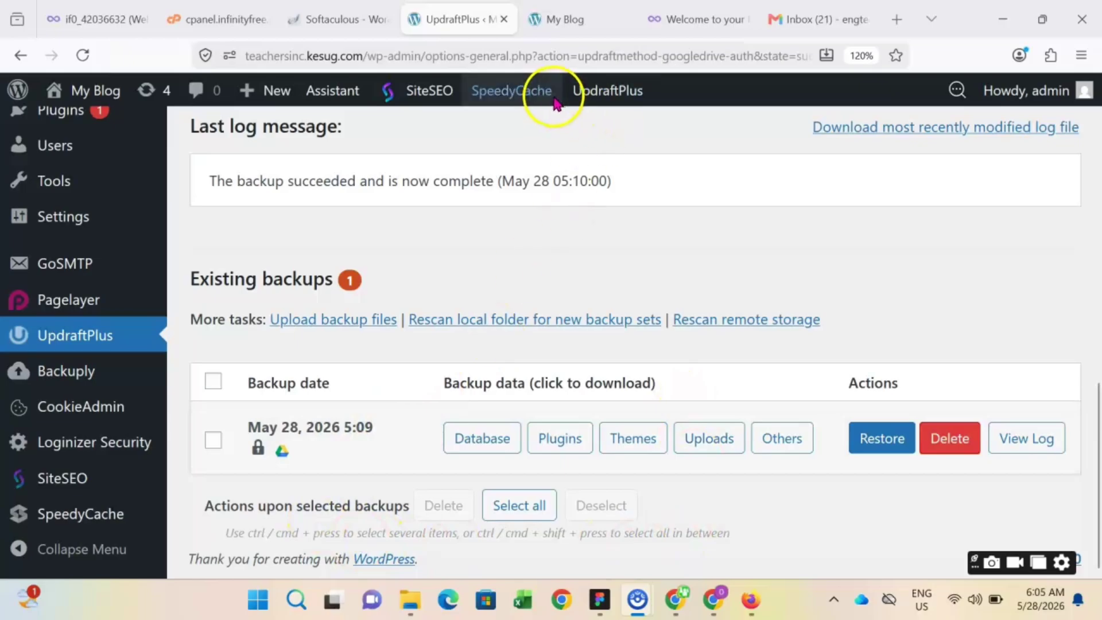
Step: Switch to Gmail and open Google Drive from the Google apps to check for the uploaded backup files
click(814, 22)
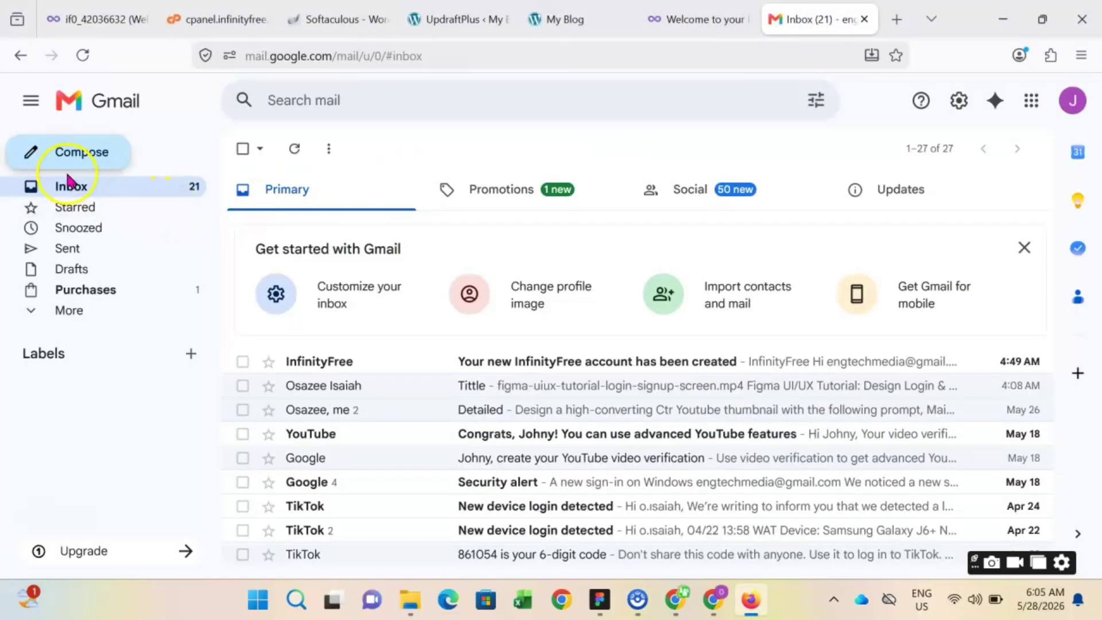
click(99, 190)
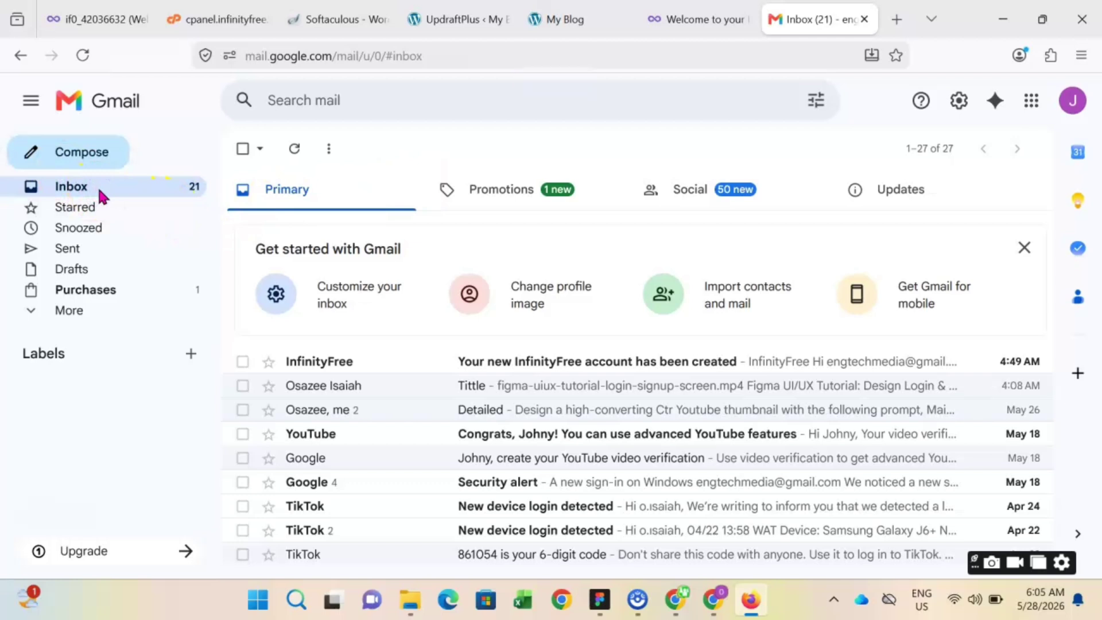
click(98, 192)
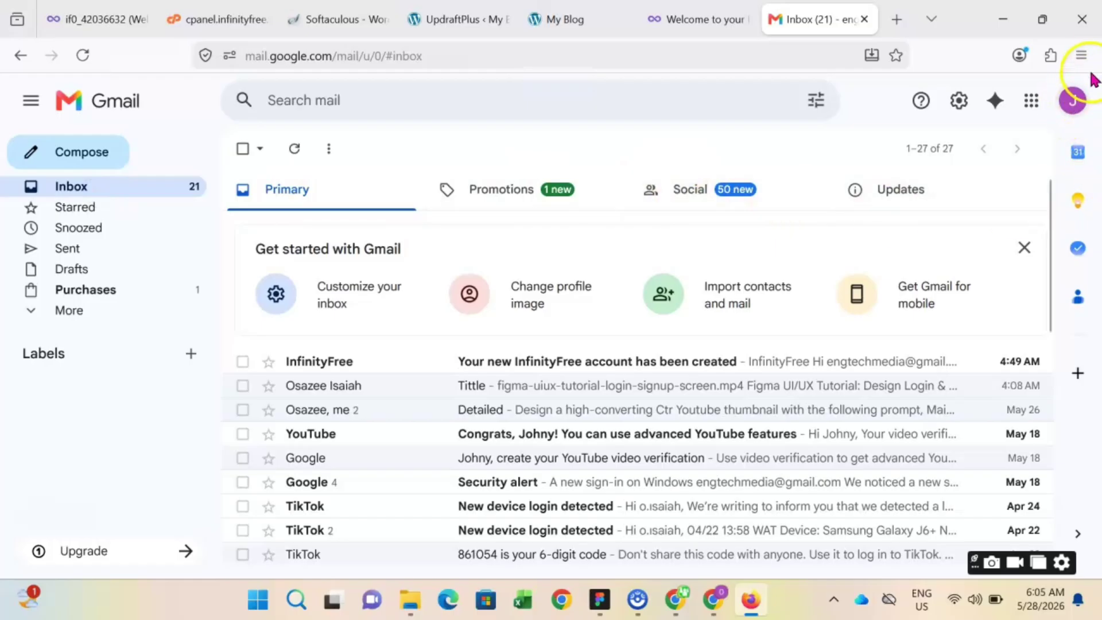
click(1075, 102)
click(1032, 101)
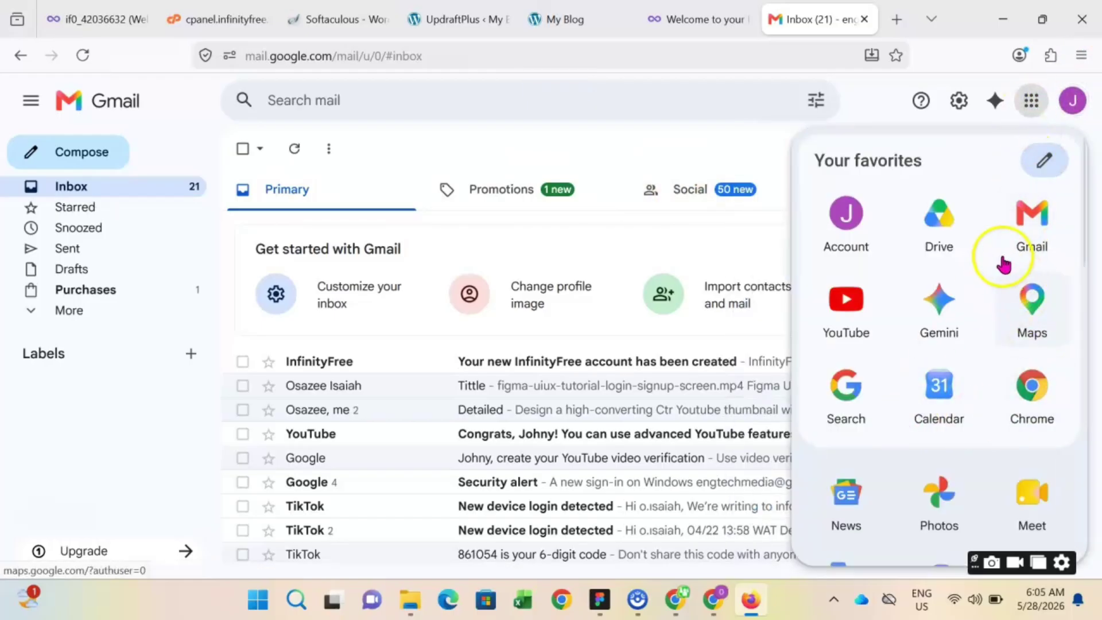
scroll(1005, 264, down, 2)
scroll(1004, 264, up, 2)
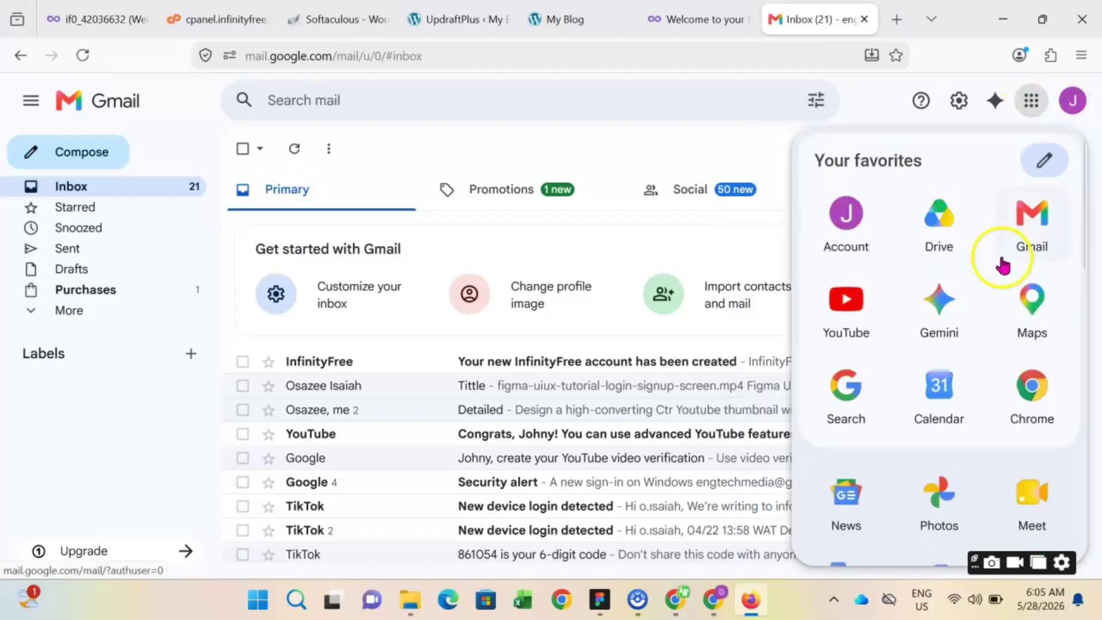
click(943, 230)
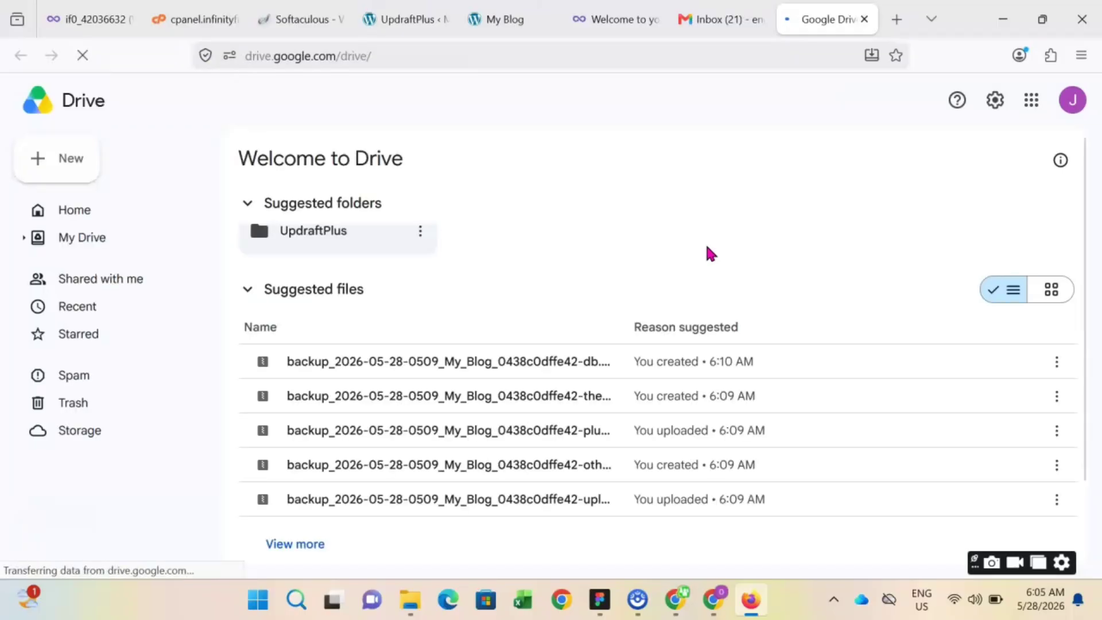
click(656, 235)
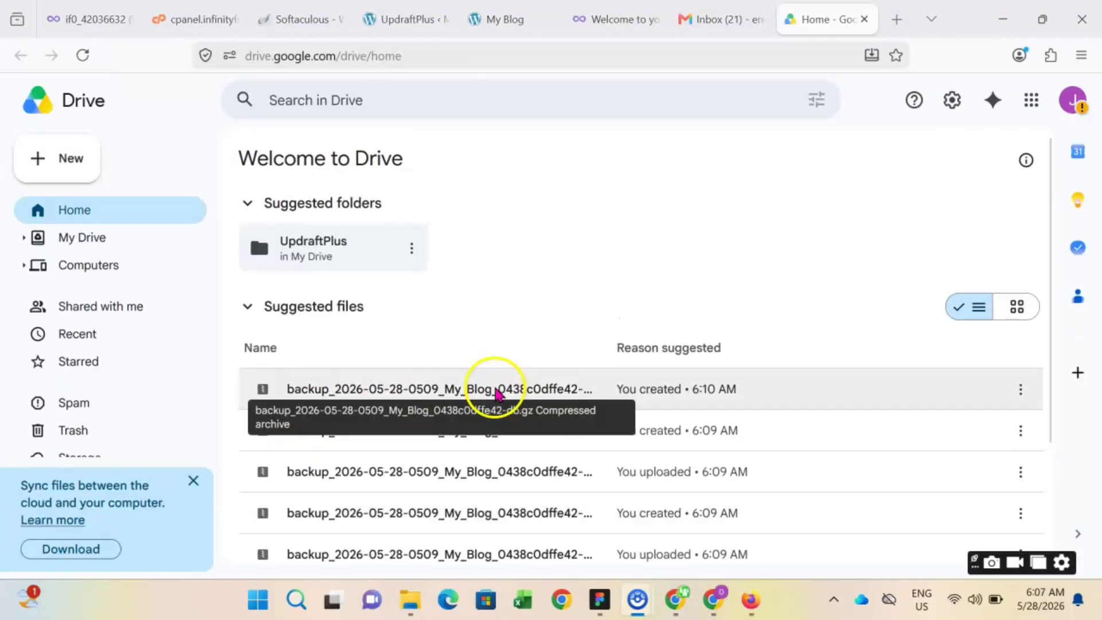
Step: Select the UpdraftPlus folder among the suggested folders and look over its download, move and link actions
click(329, 256)
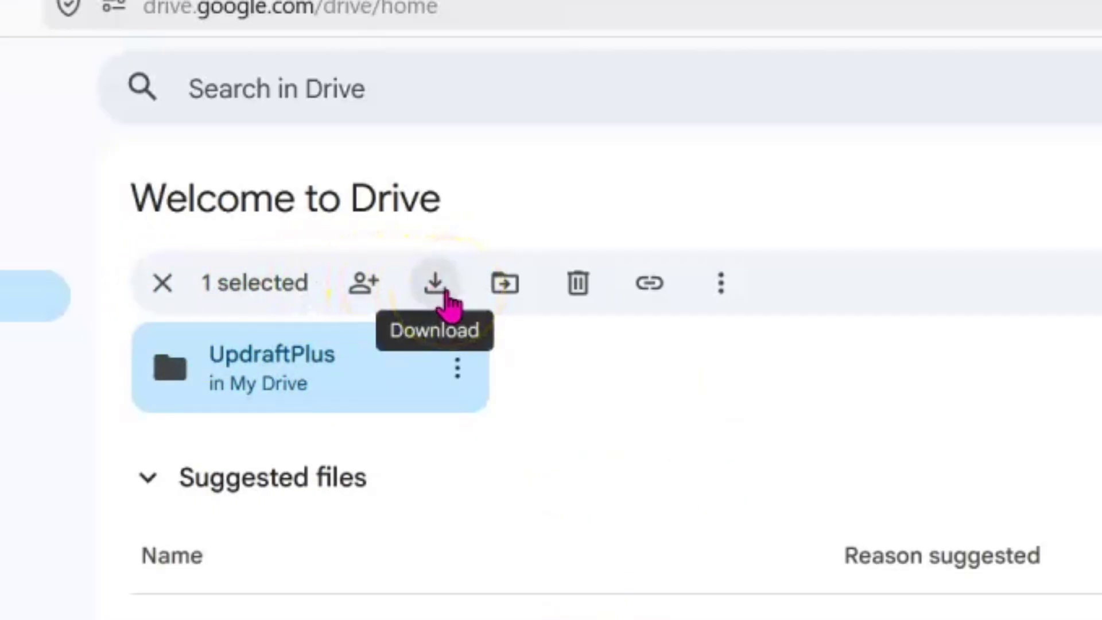
click(516, 296)
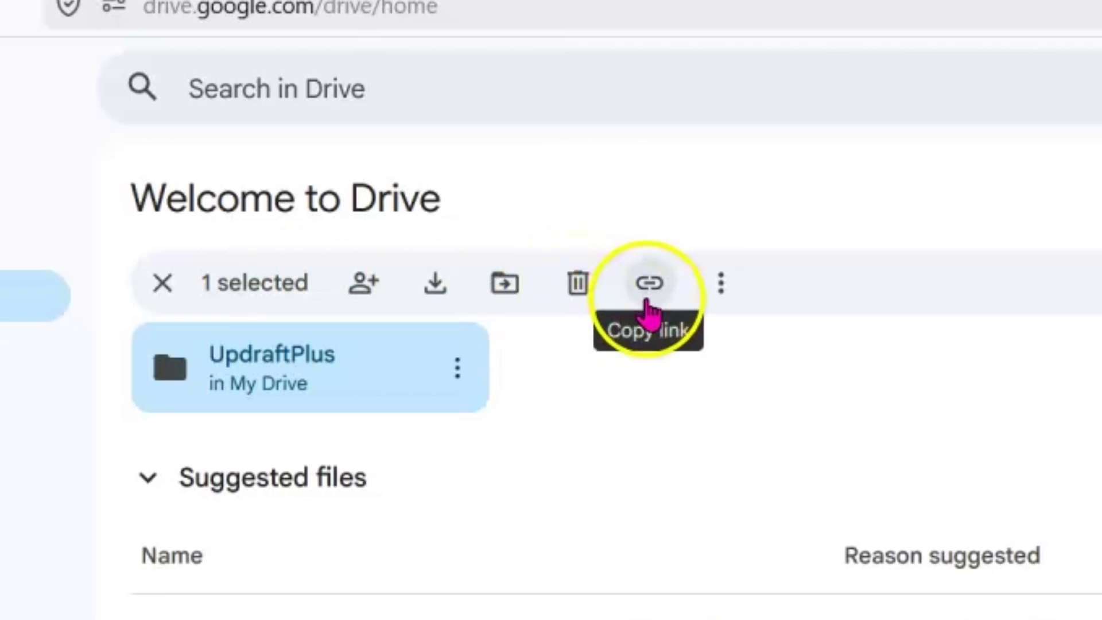
click(439, 286)
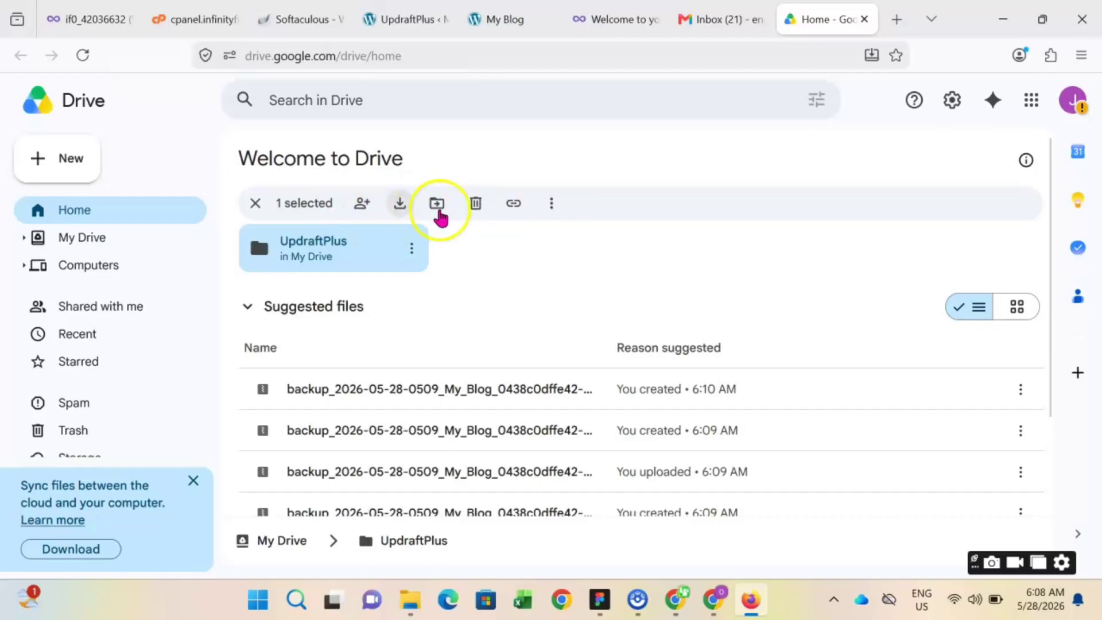
Step: Return to the UpdraftPlus page, rescan the local folder for new backup sets and look over the existing backups
click(400, 23)
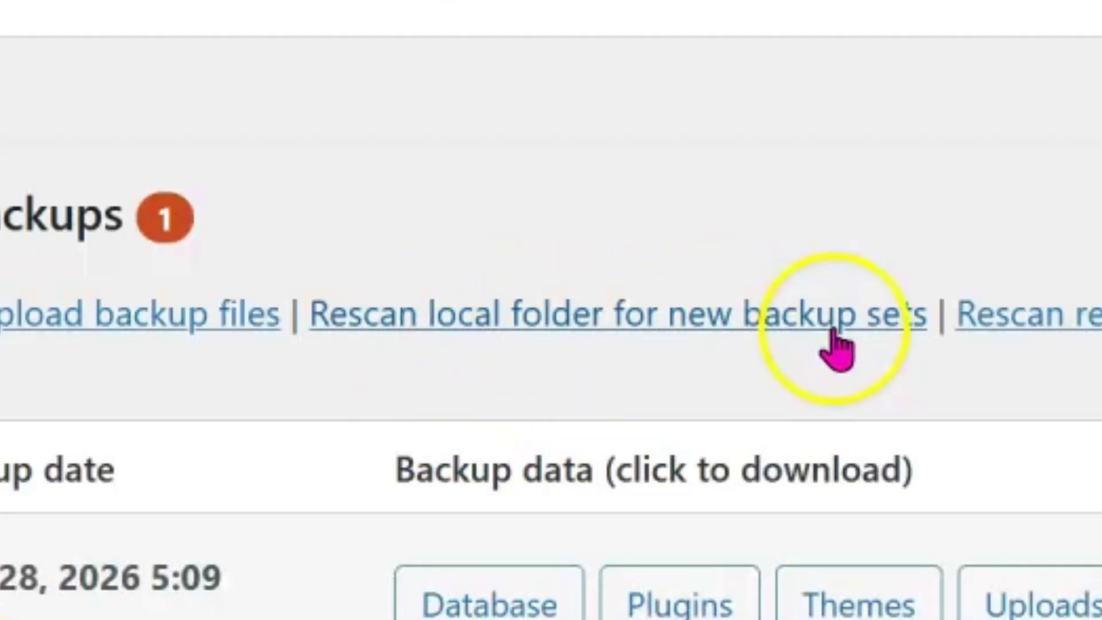
click(551, 318)
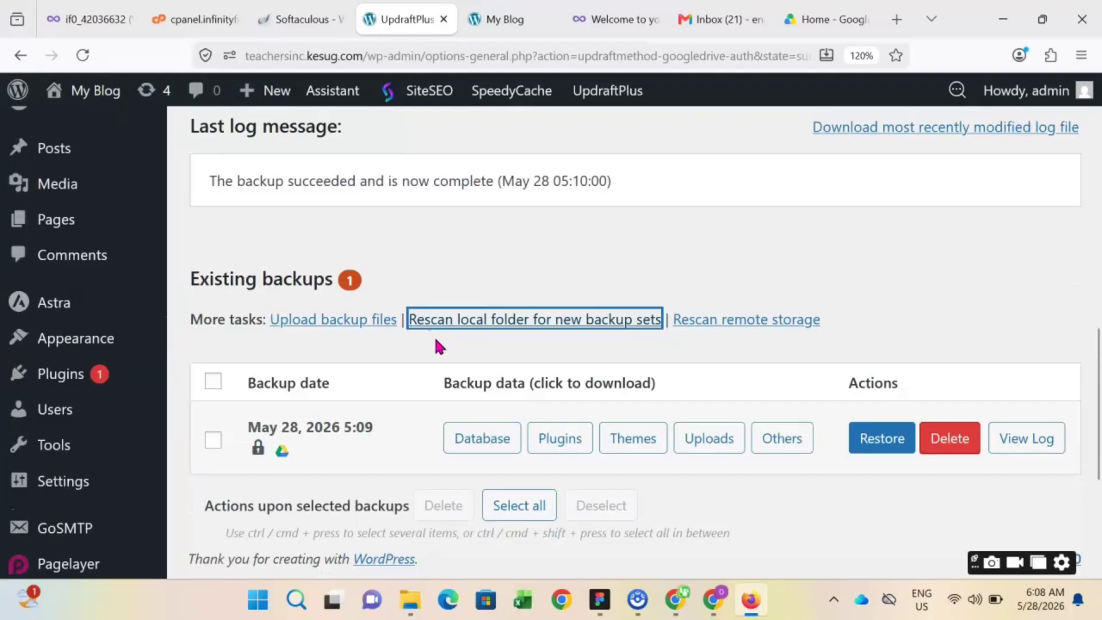
scroll(436, 350, down, 3)
scroll(437, 347, up, 4)
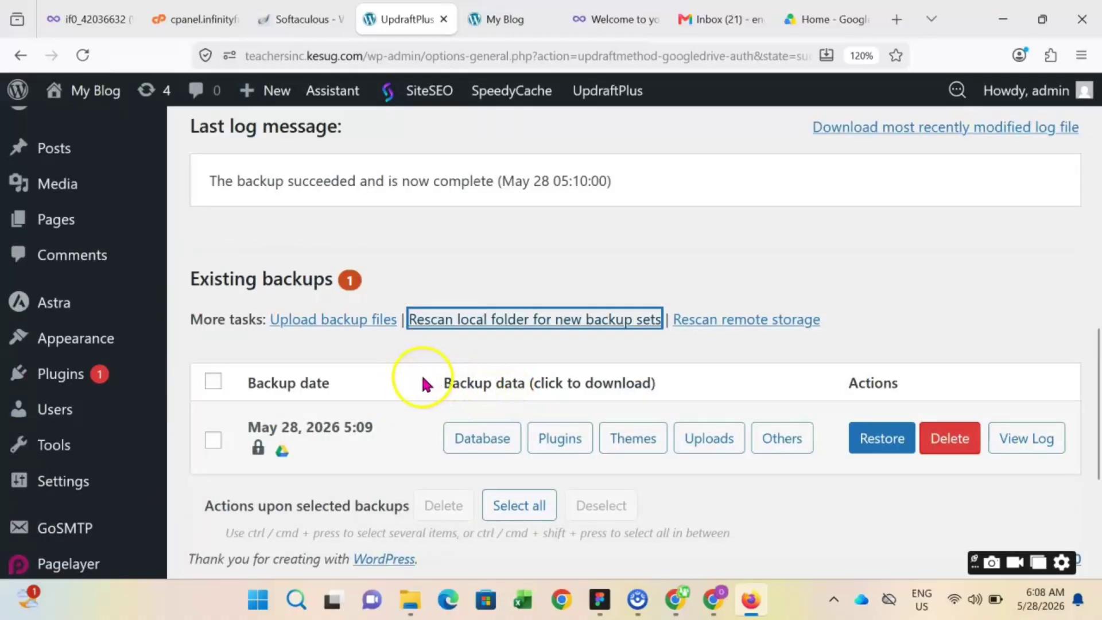
scroll(422, 382, down, 2)
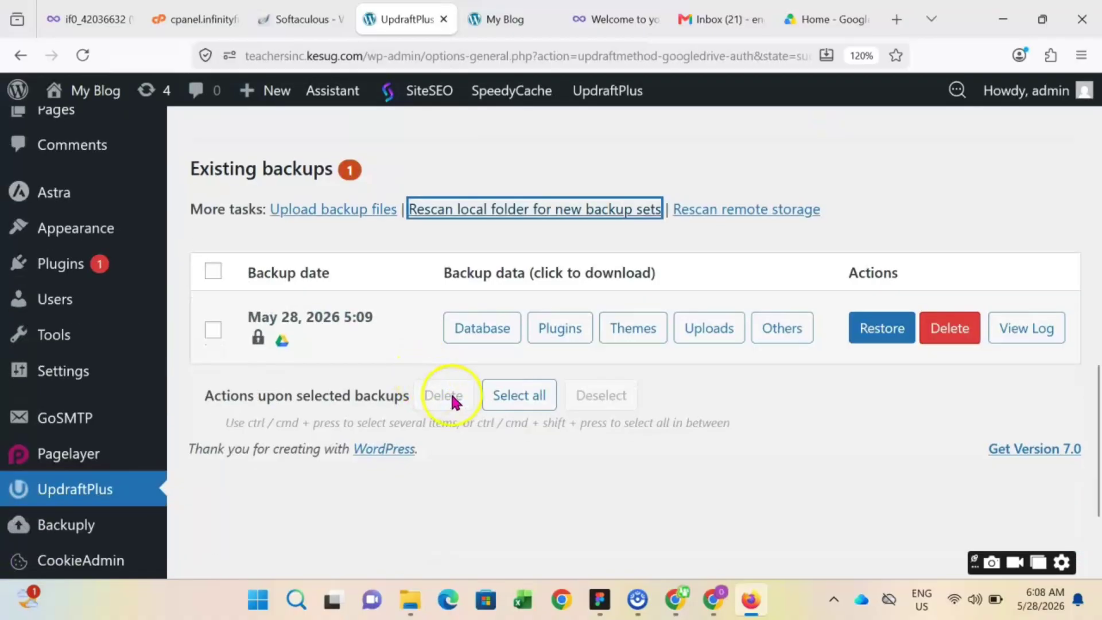
scroll(698, 411, down, 2)
scroll(696, 400, up, 4)
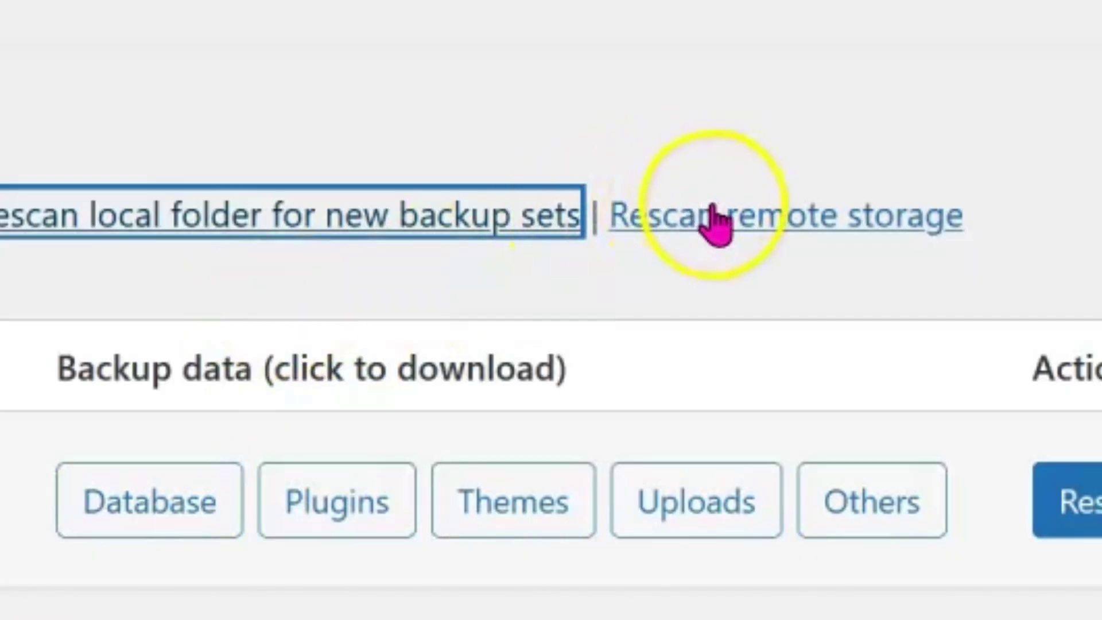
Step: Try to rescan the remote storage for backups and dismiss its confirmation prompt
click(718, 318)
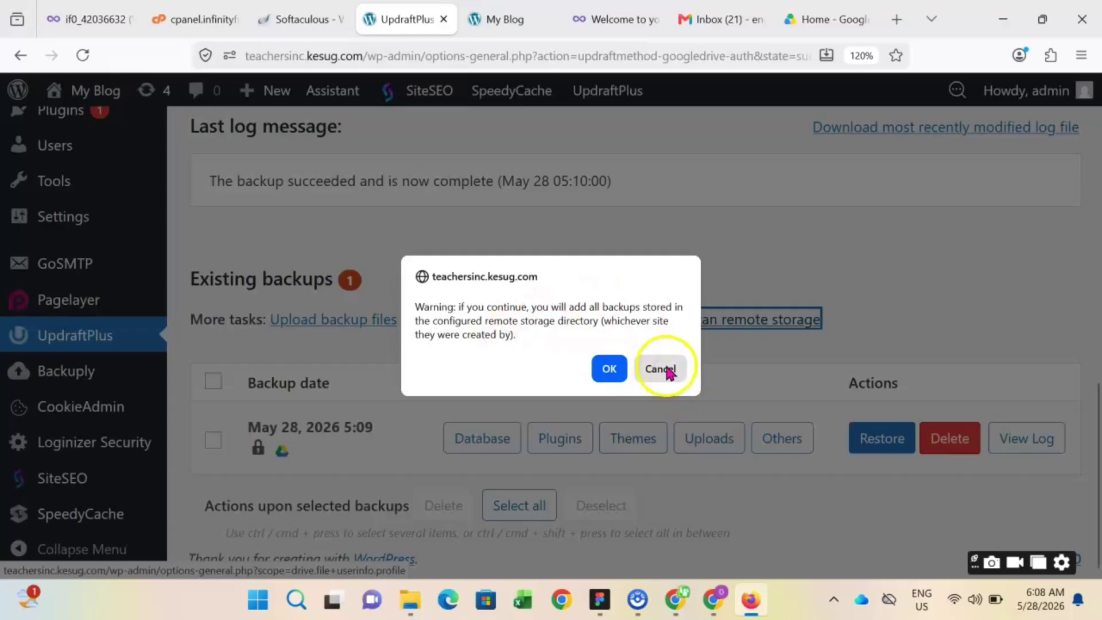
click(815, 407)
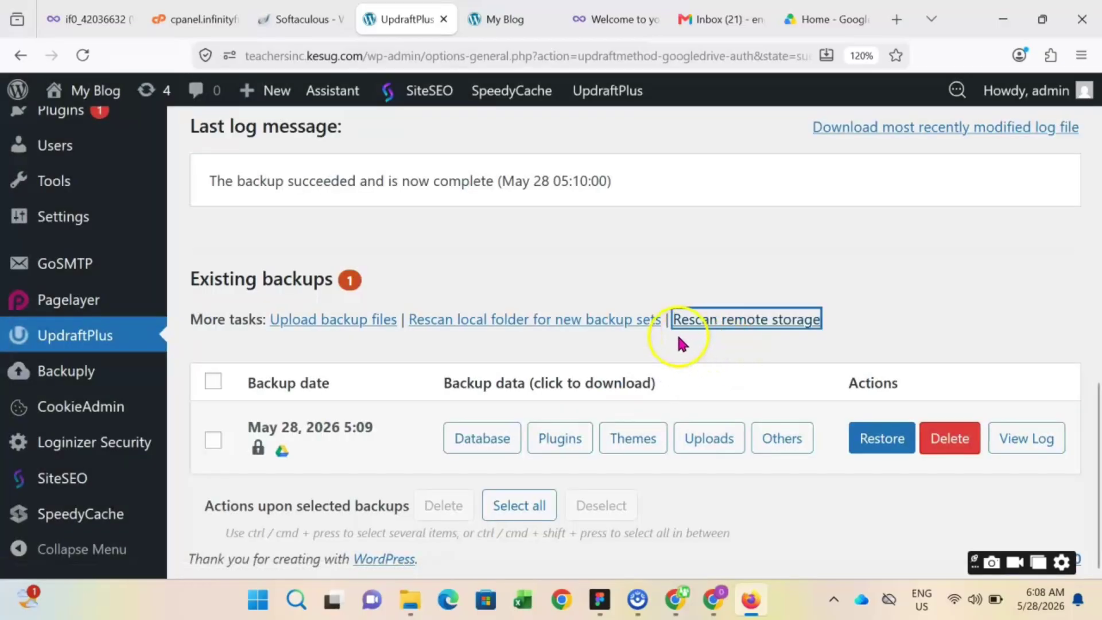
click(678, 339)
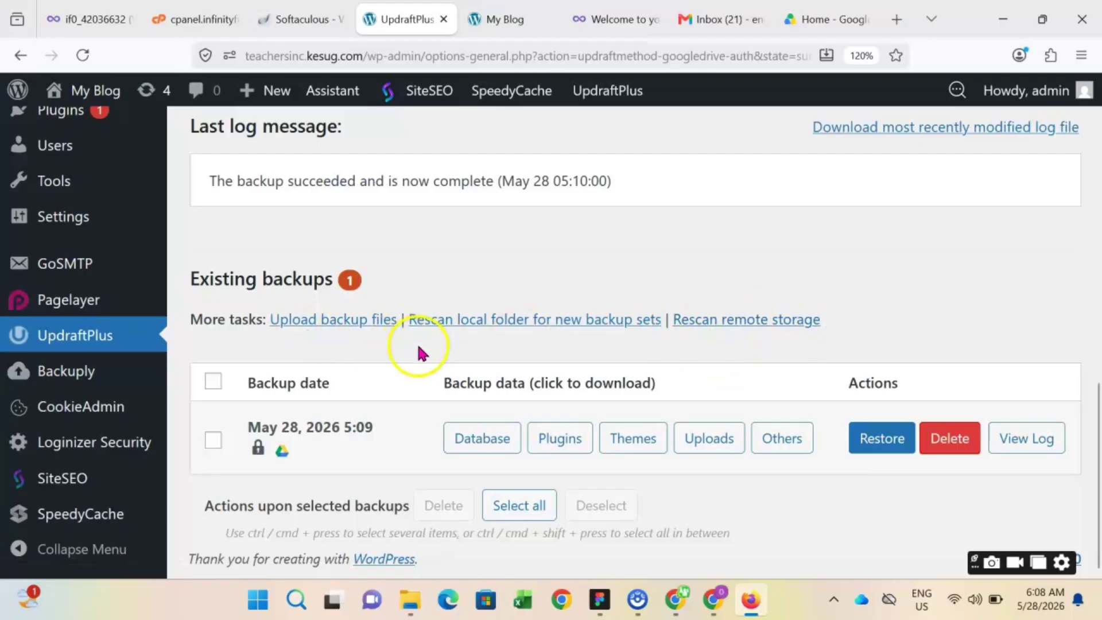
scroll(559, 387, up, 5)
scroll(461, 368, up, 5)
scroll(468, 370, down, 5)
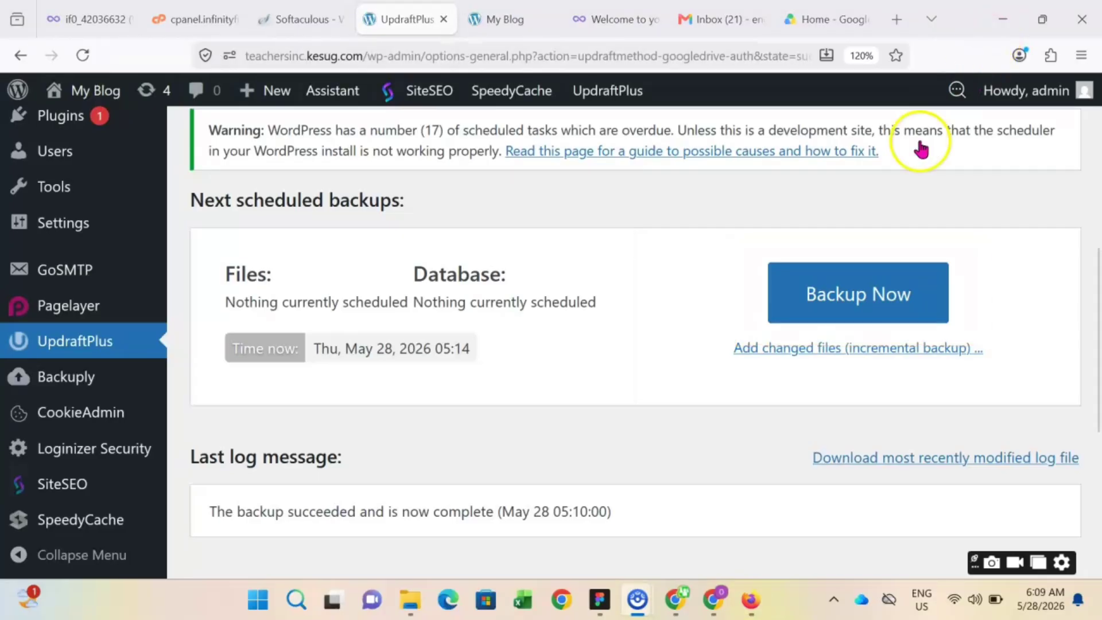
Step: Look over the UpdraftPlus Backup/Restore page, including the next scheduled backups, the last log message and the existing backups
scroll(734, 395, up, 6)
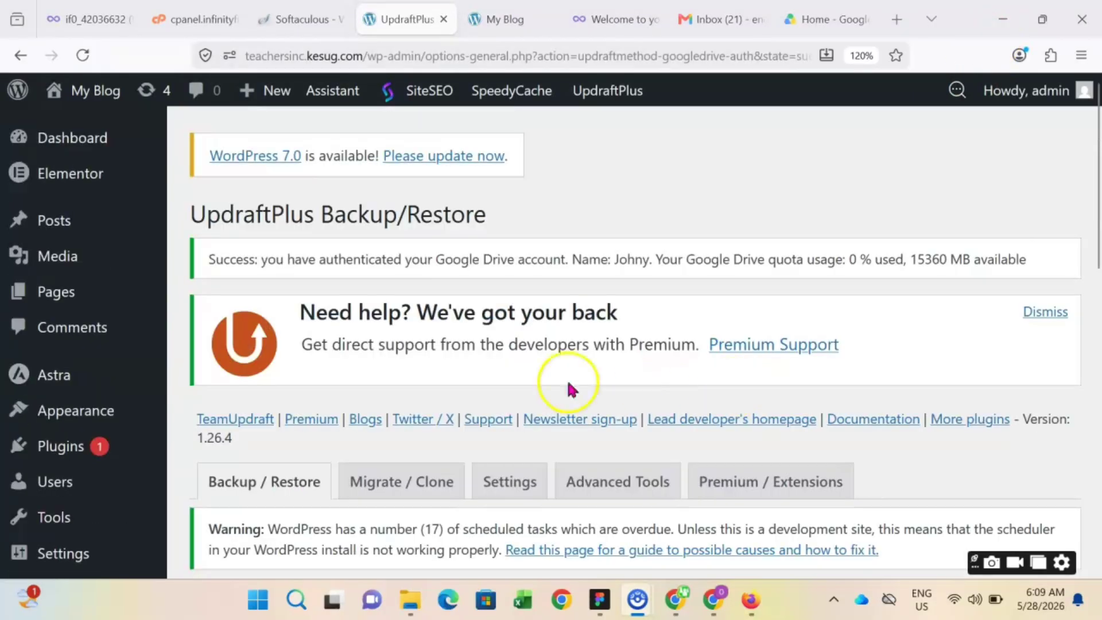
scroll(554, 390, down, 10)
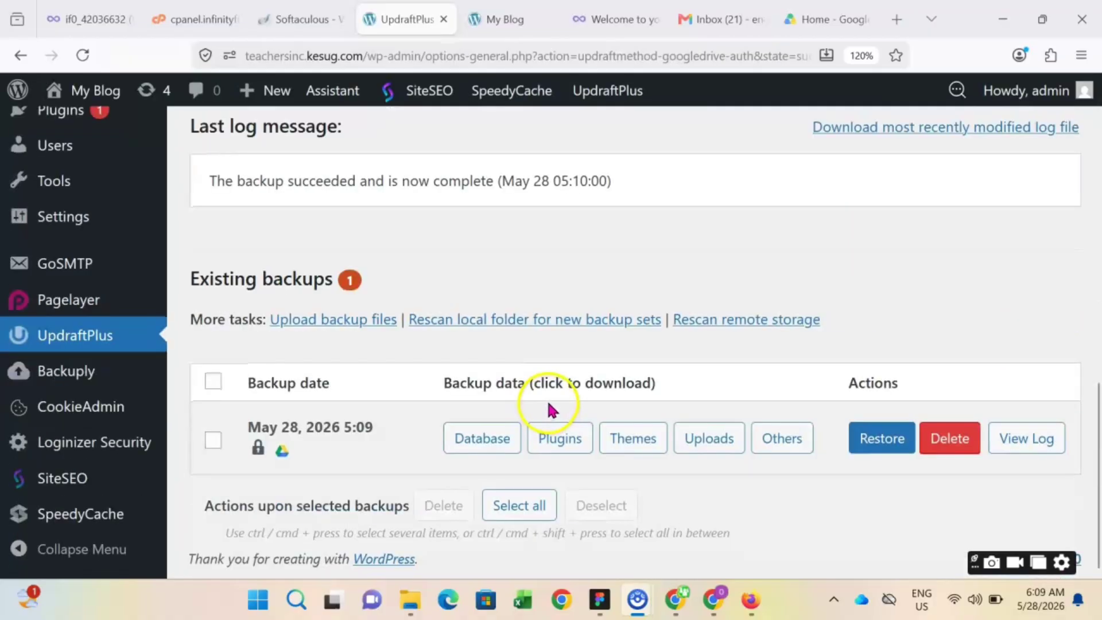
scroll(547, 398, up, 10)
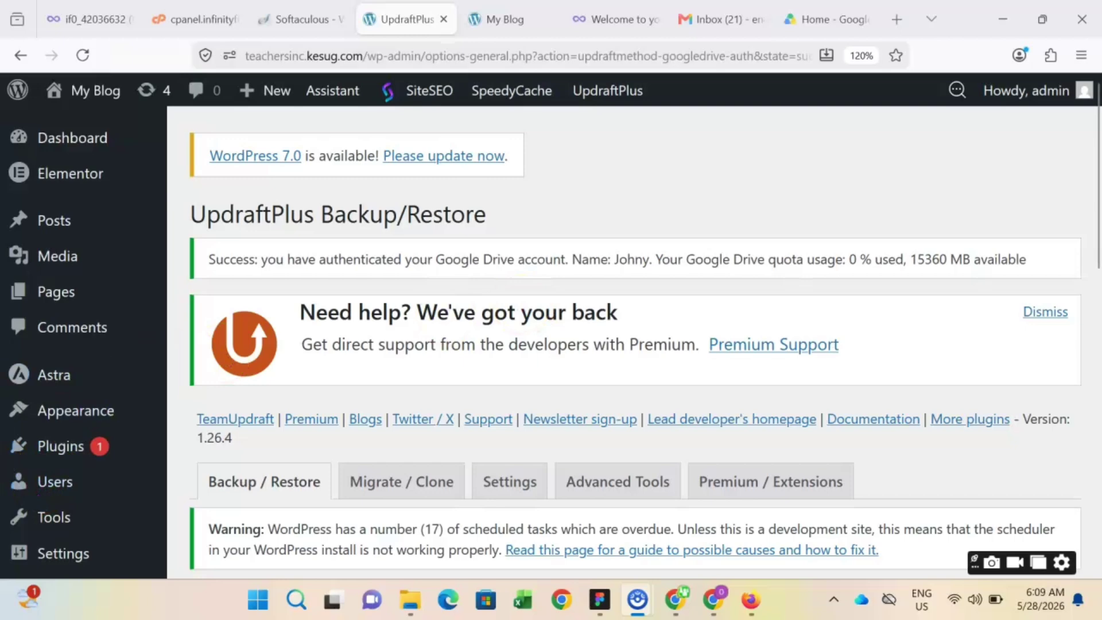
scroll(328, 386, down, 6)
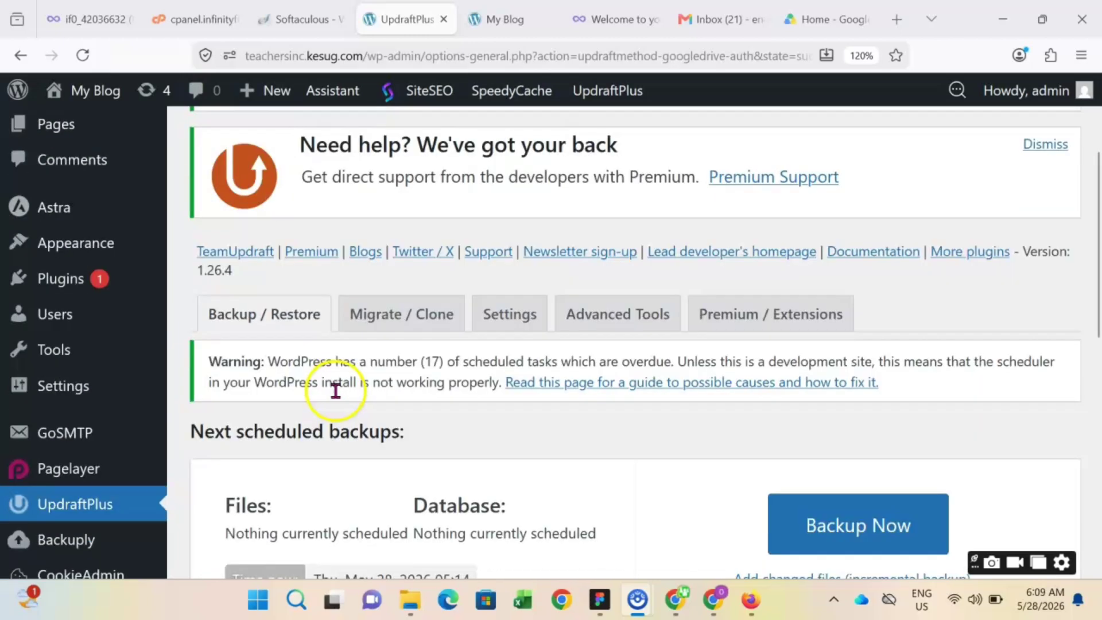
scroll(339, 395, down, 2)
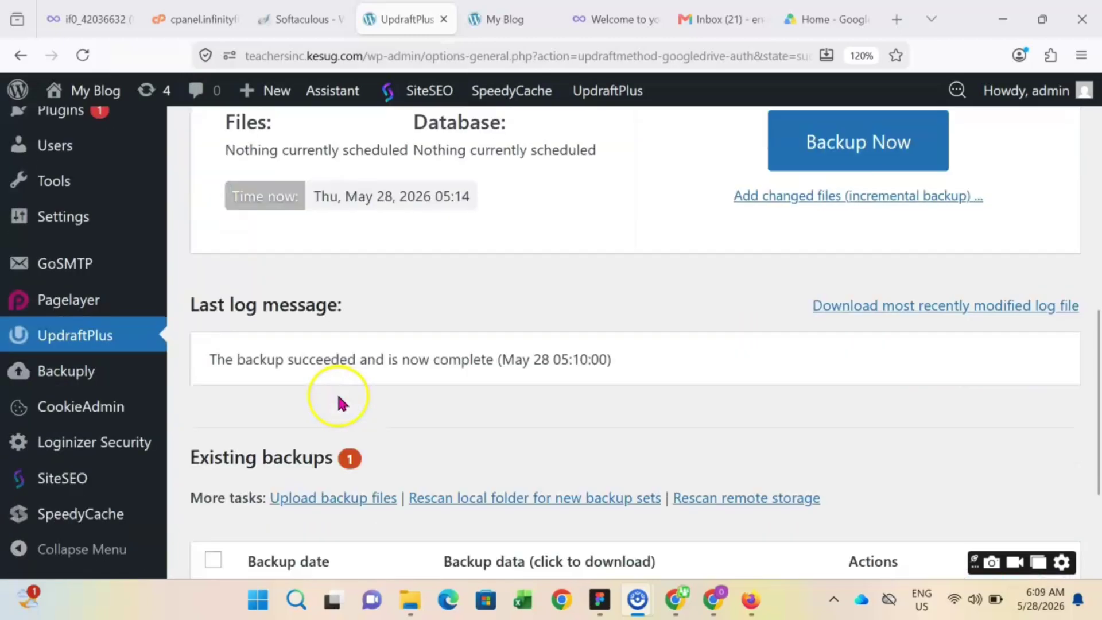
scroll(337, 402, up, 2)
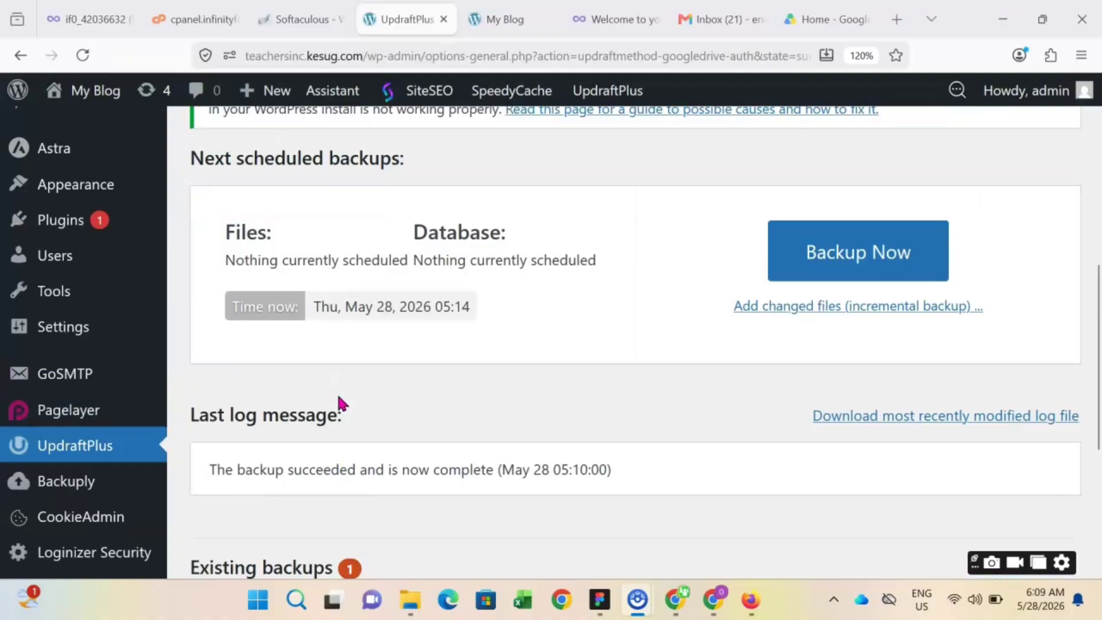
scroll(339, 402, up, 2)
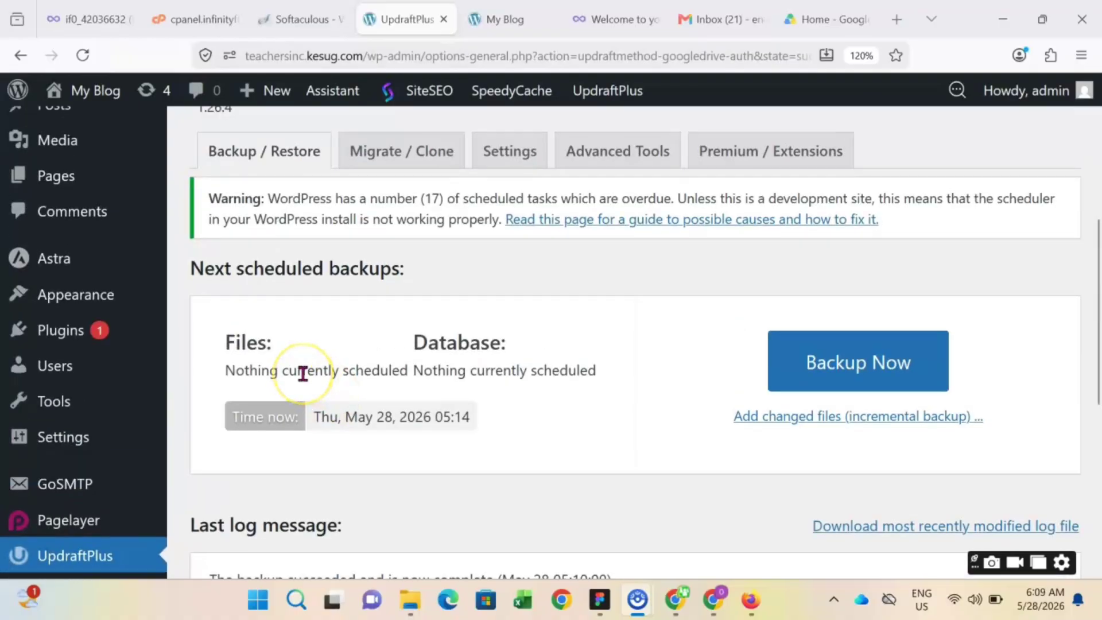